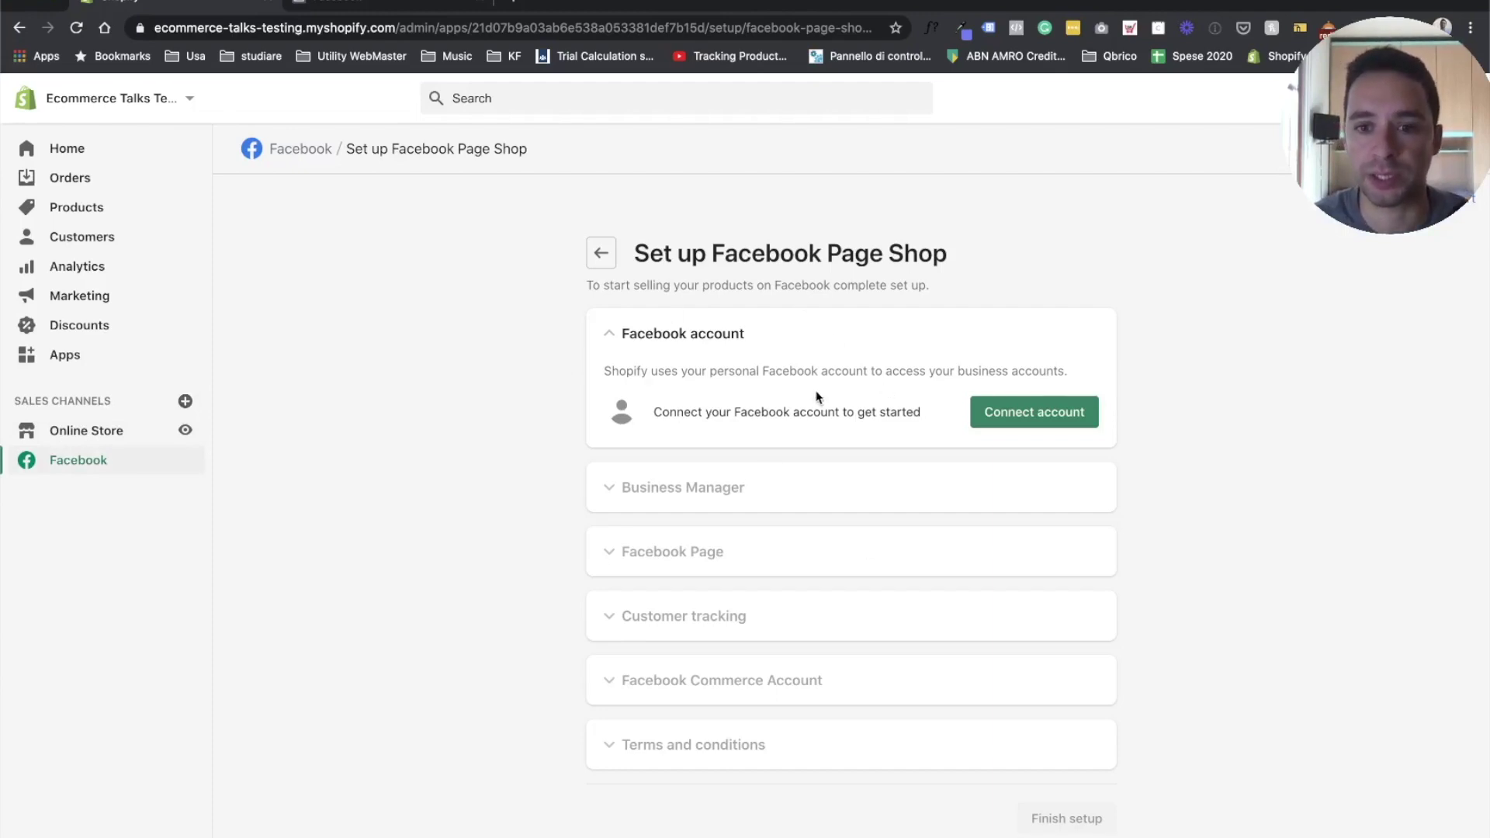
Start connecting the Facebook account and re-authenticate with the Facebook account password
click(1038, 417)
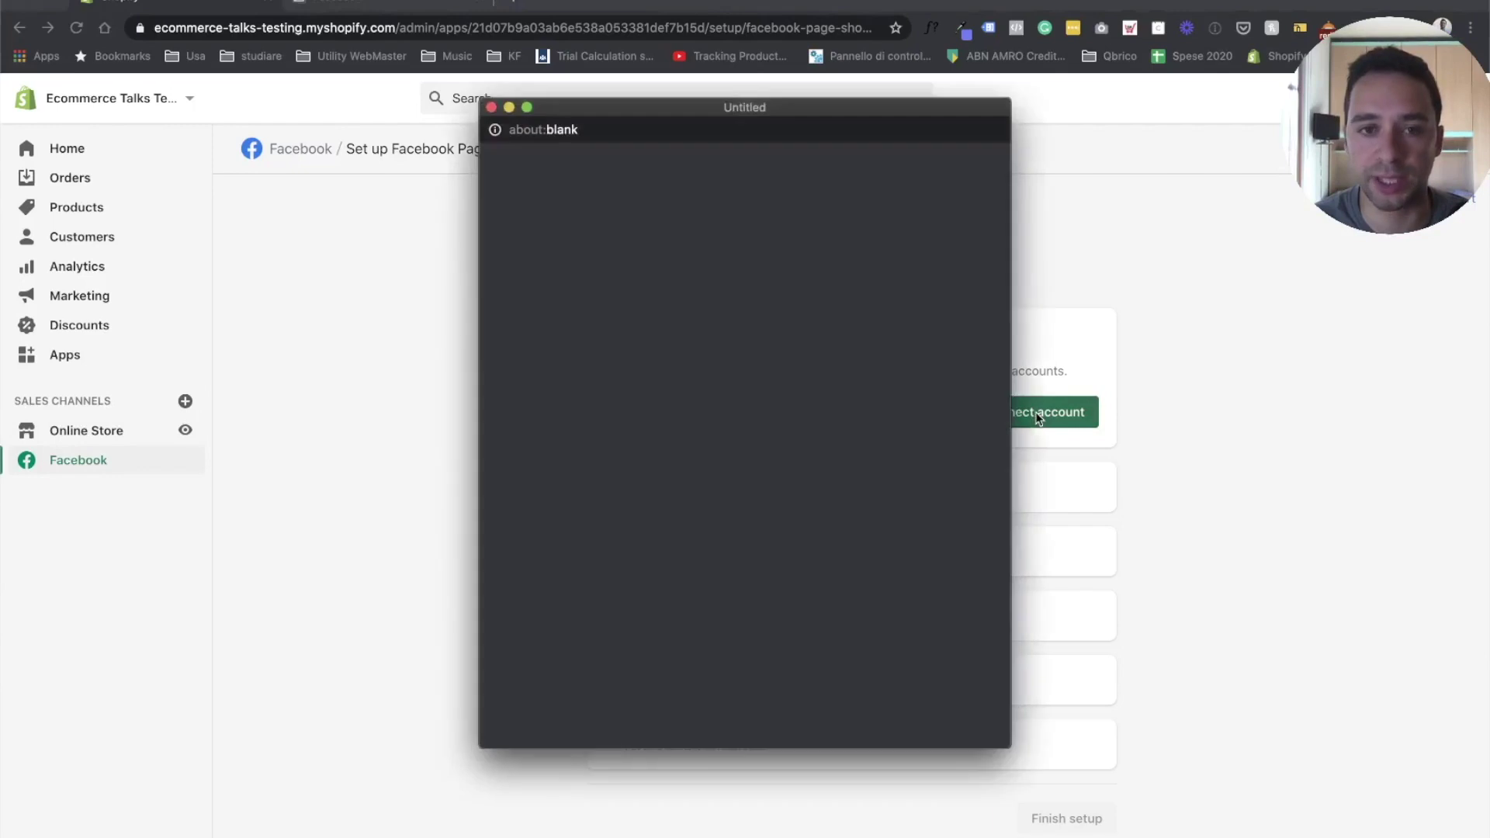
key(ctrl+v)
double_click(766, 324)
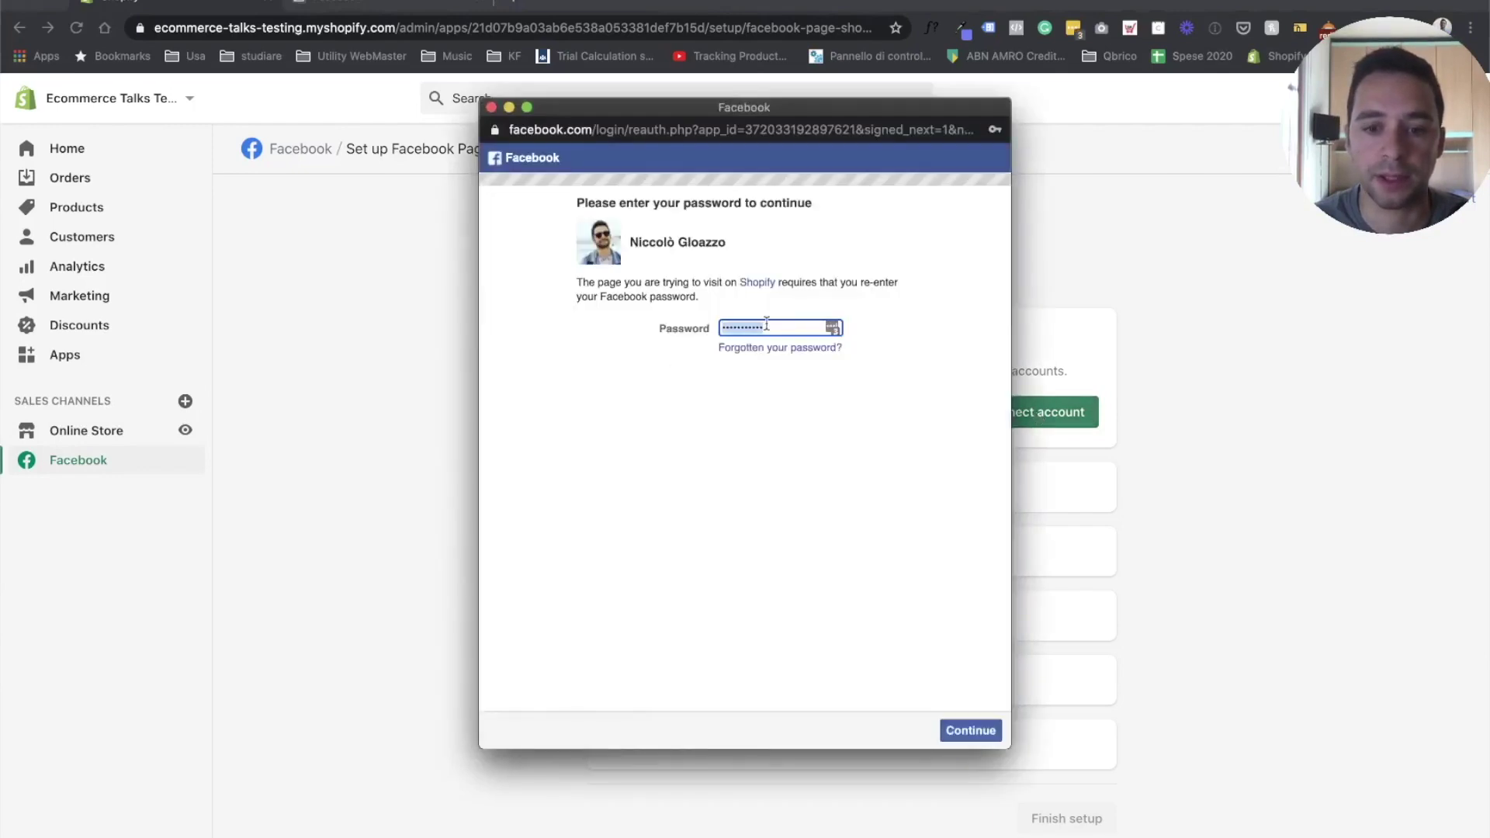
text(••••••••)
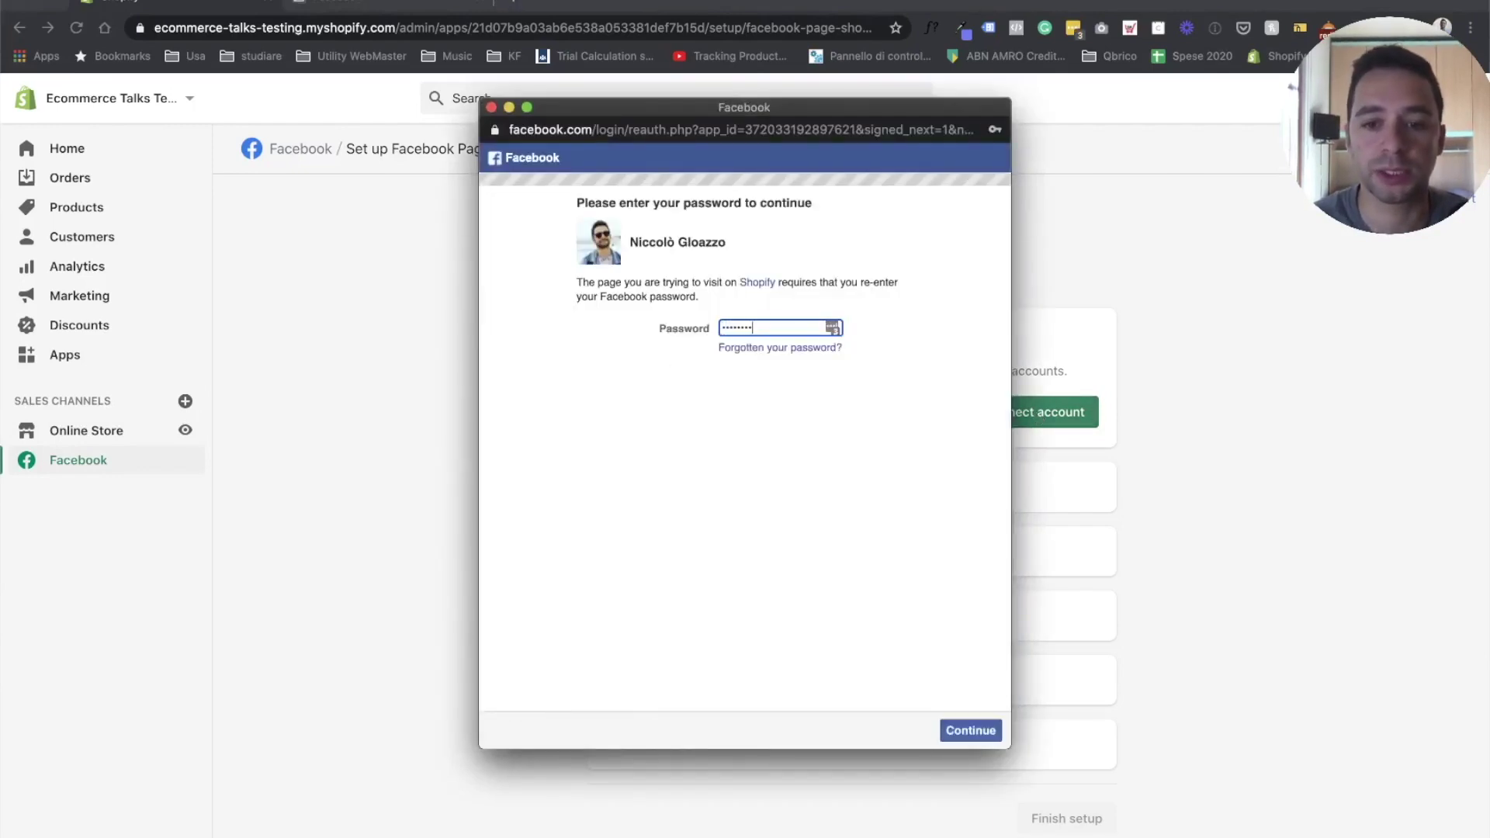
click(964, 736)
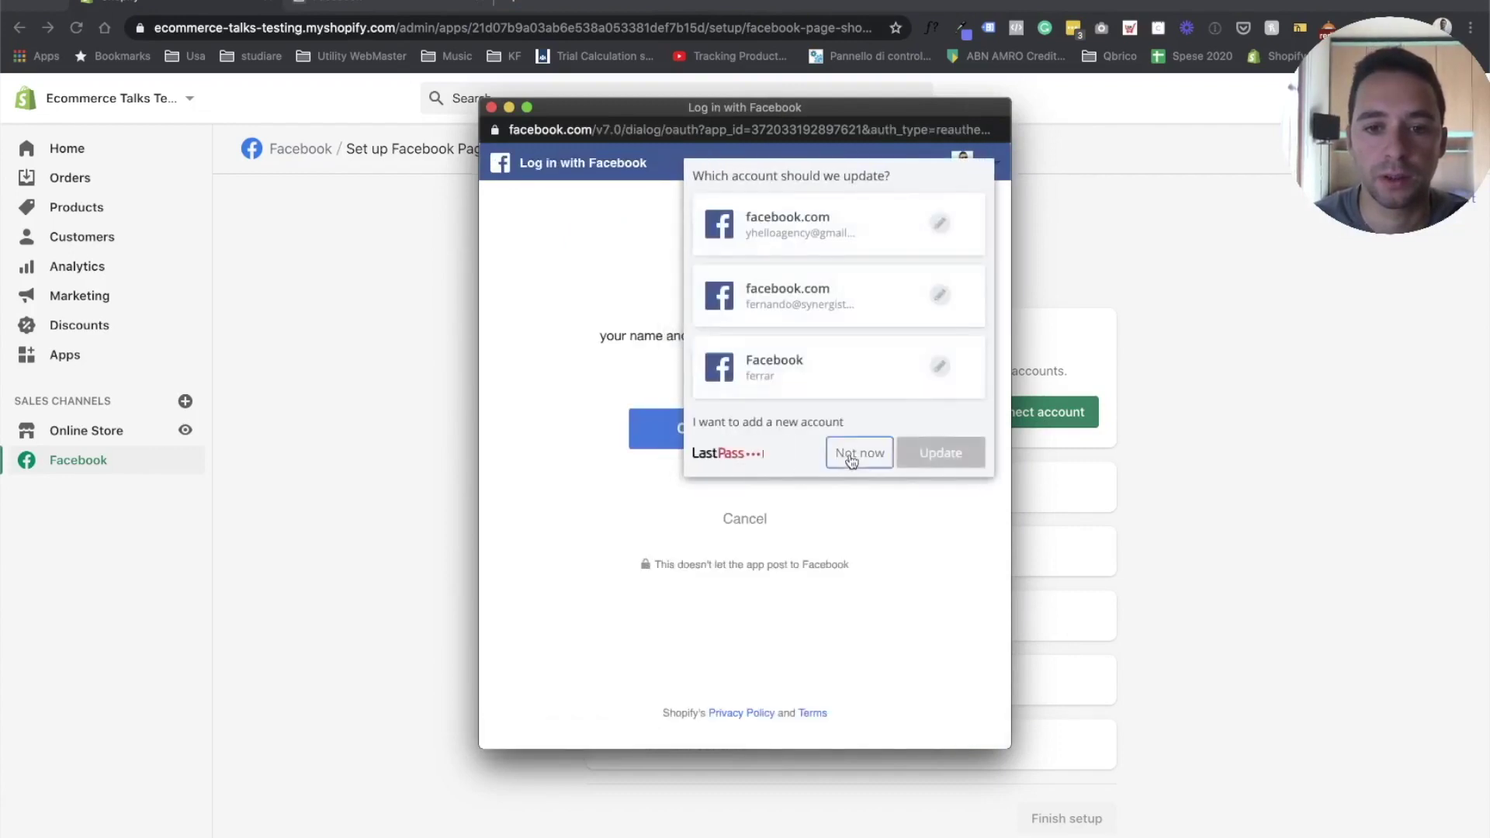
Decline the password manager's account update and authorise Shopify to access the Facebook account
click(851, 460)
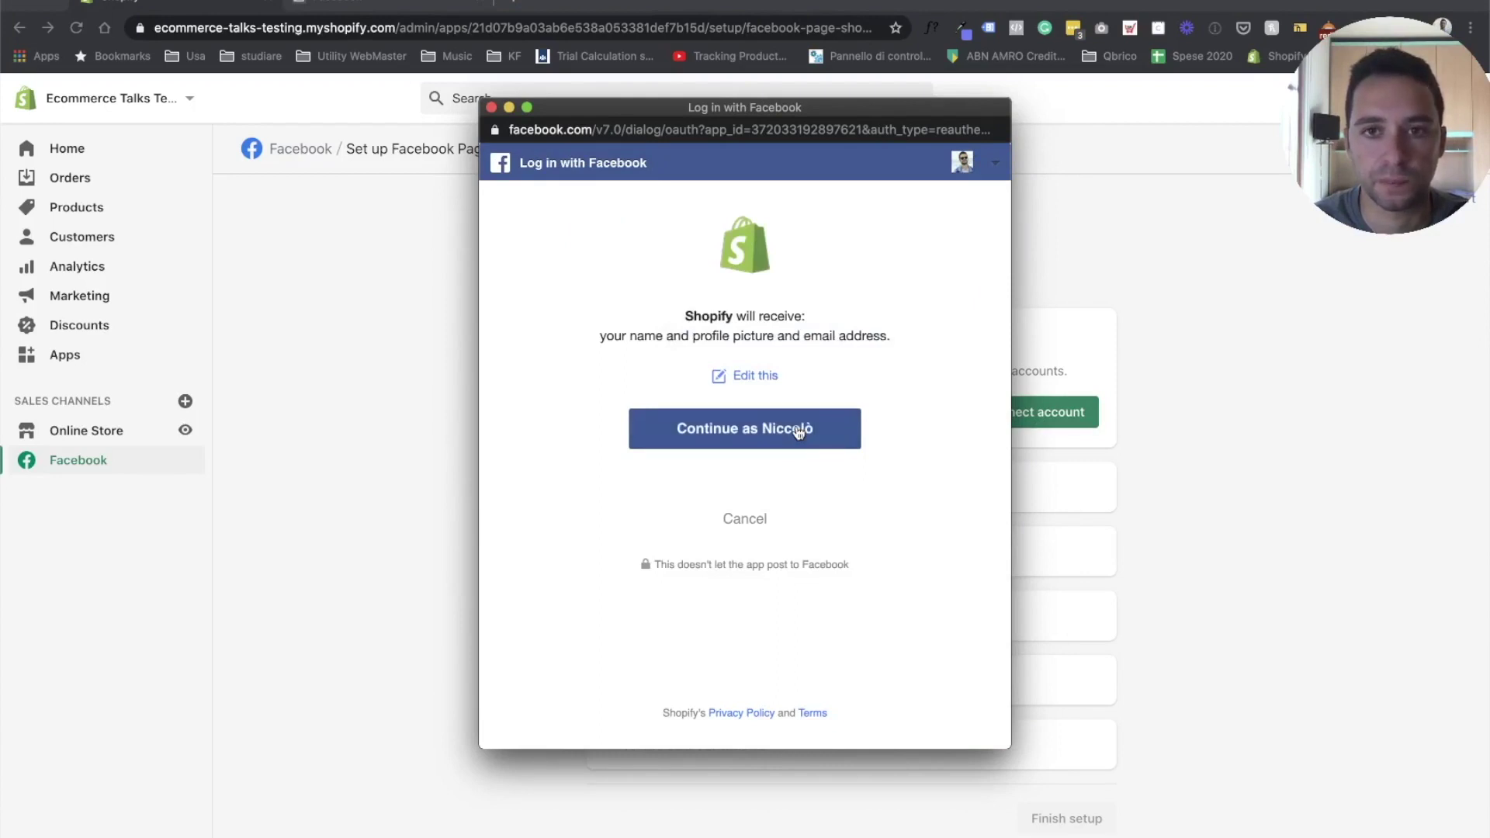
click(763, 431)
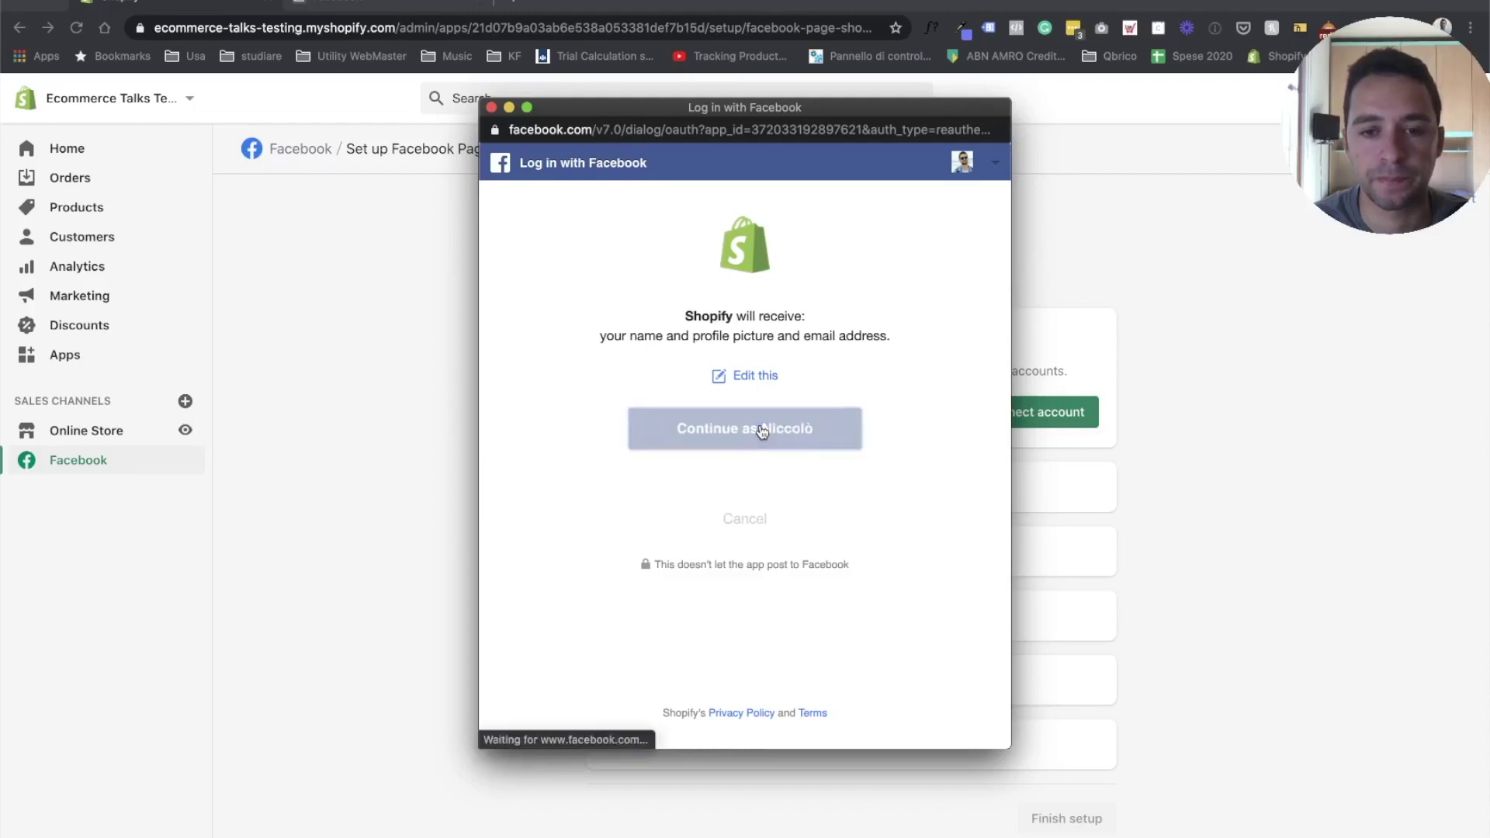
click(989, 722)
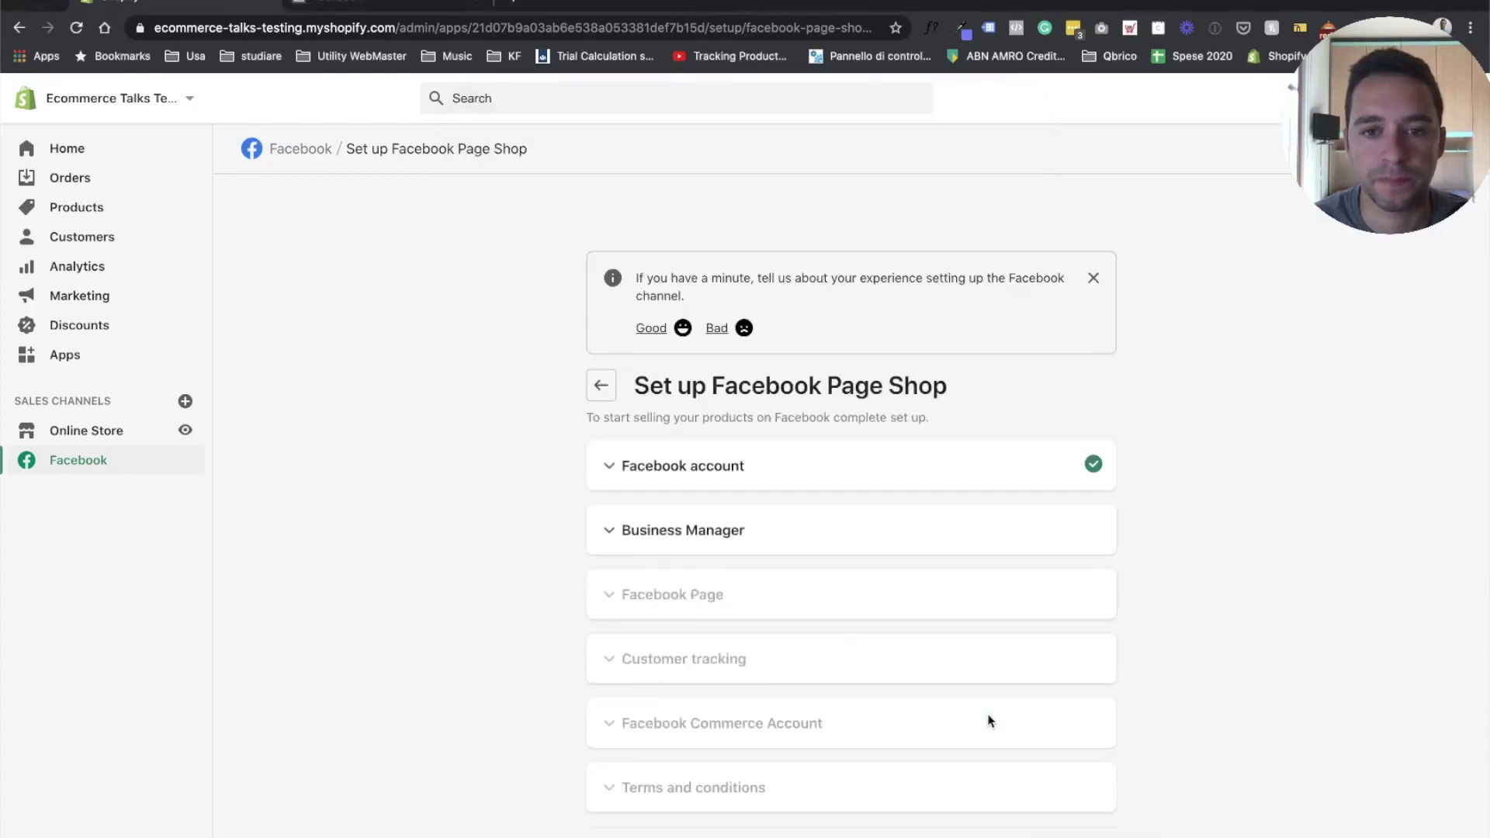
Connect the Yhello Agency Business Manager and the Eltyer Facebook Page
scroll(823, 576, down, 5)
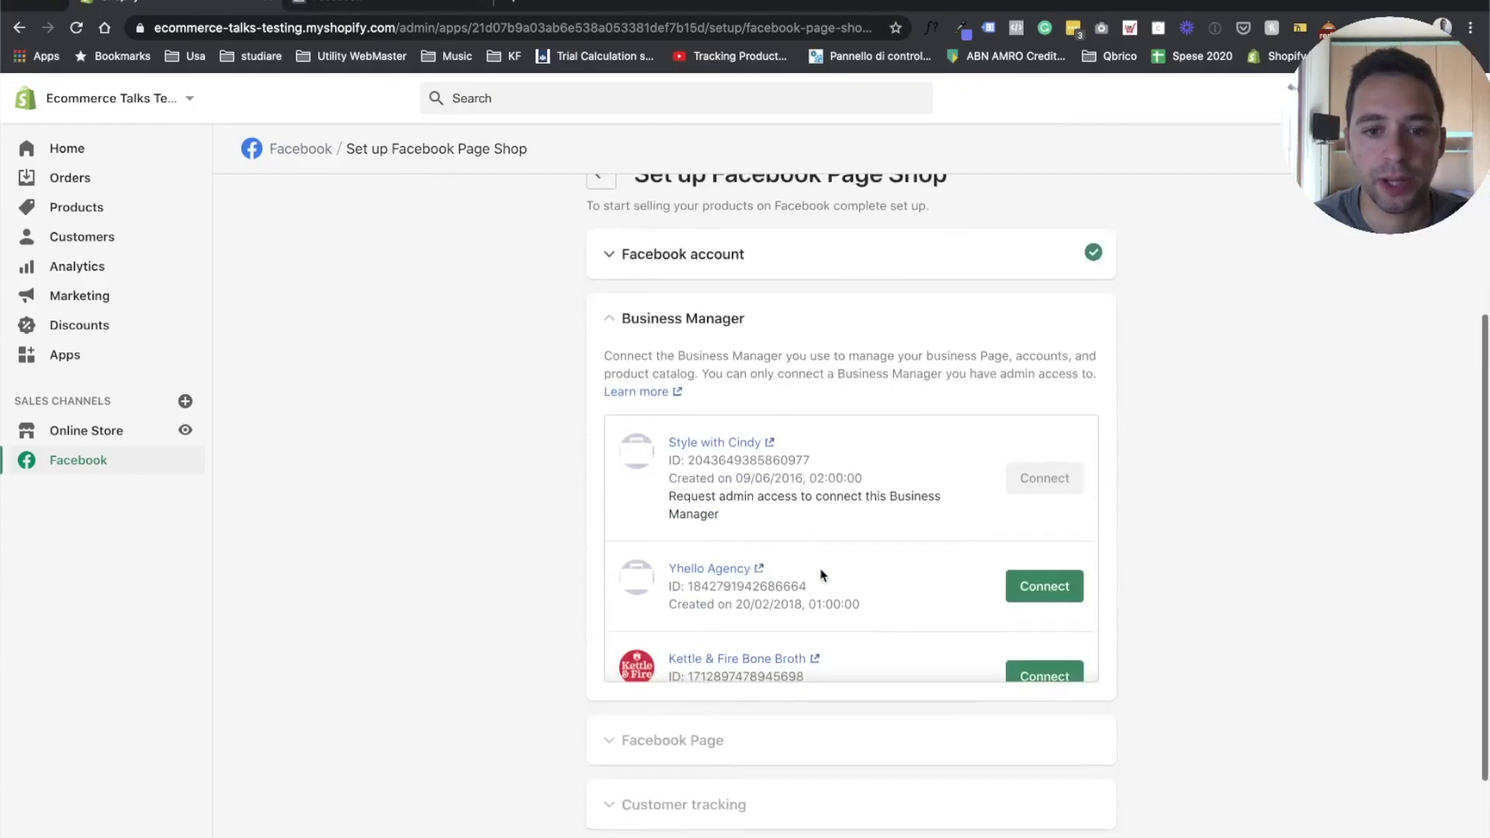
scroll(822, 575, up, 3)
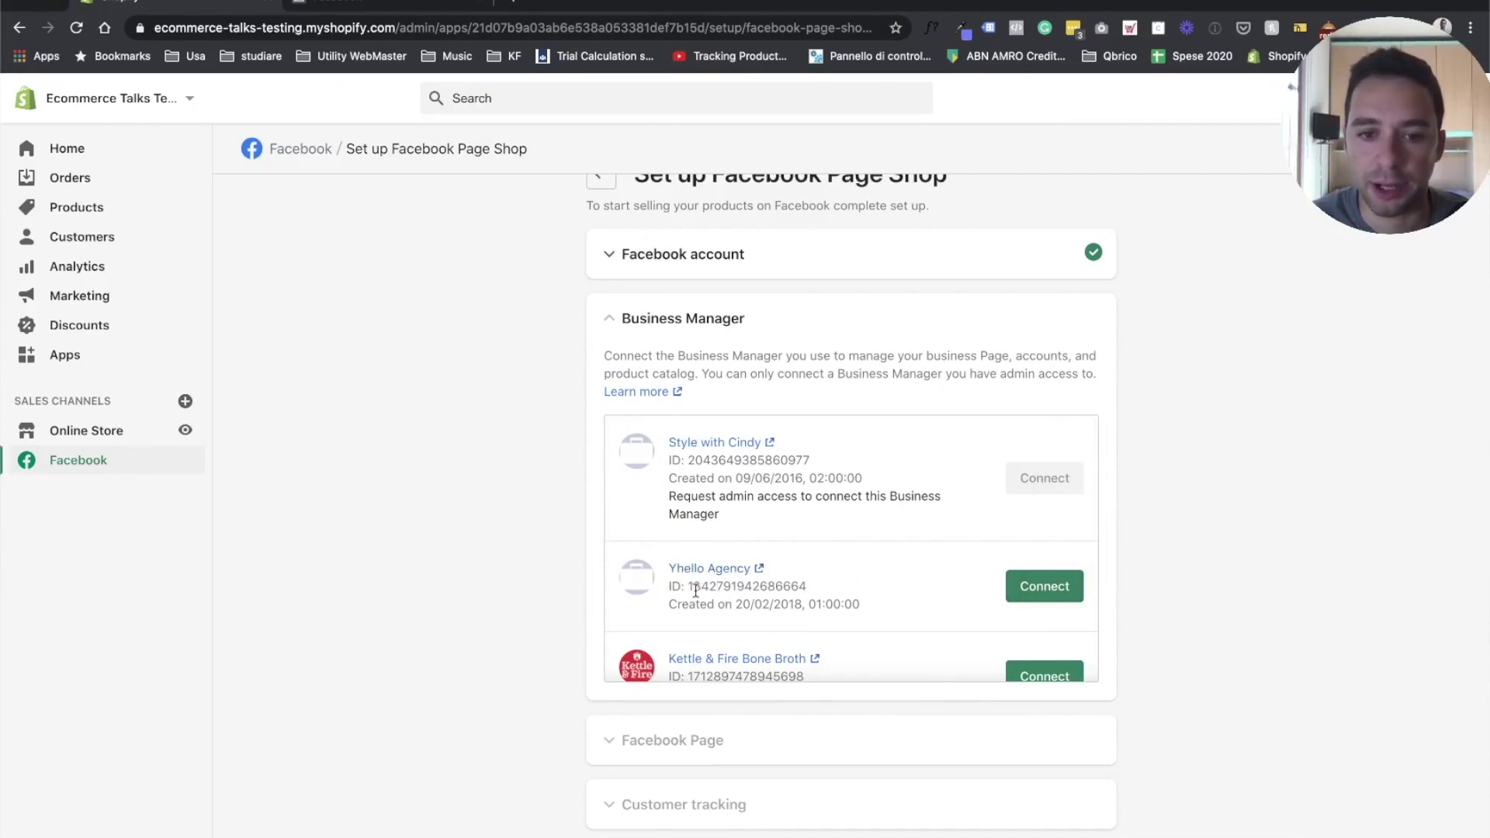
click(1067, 594)
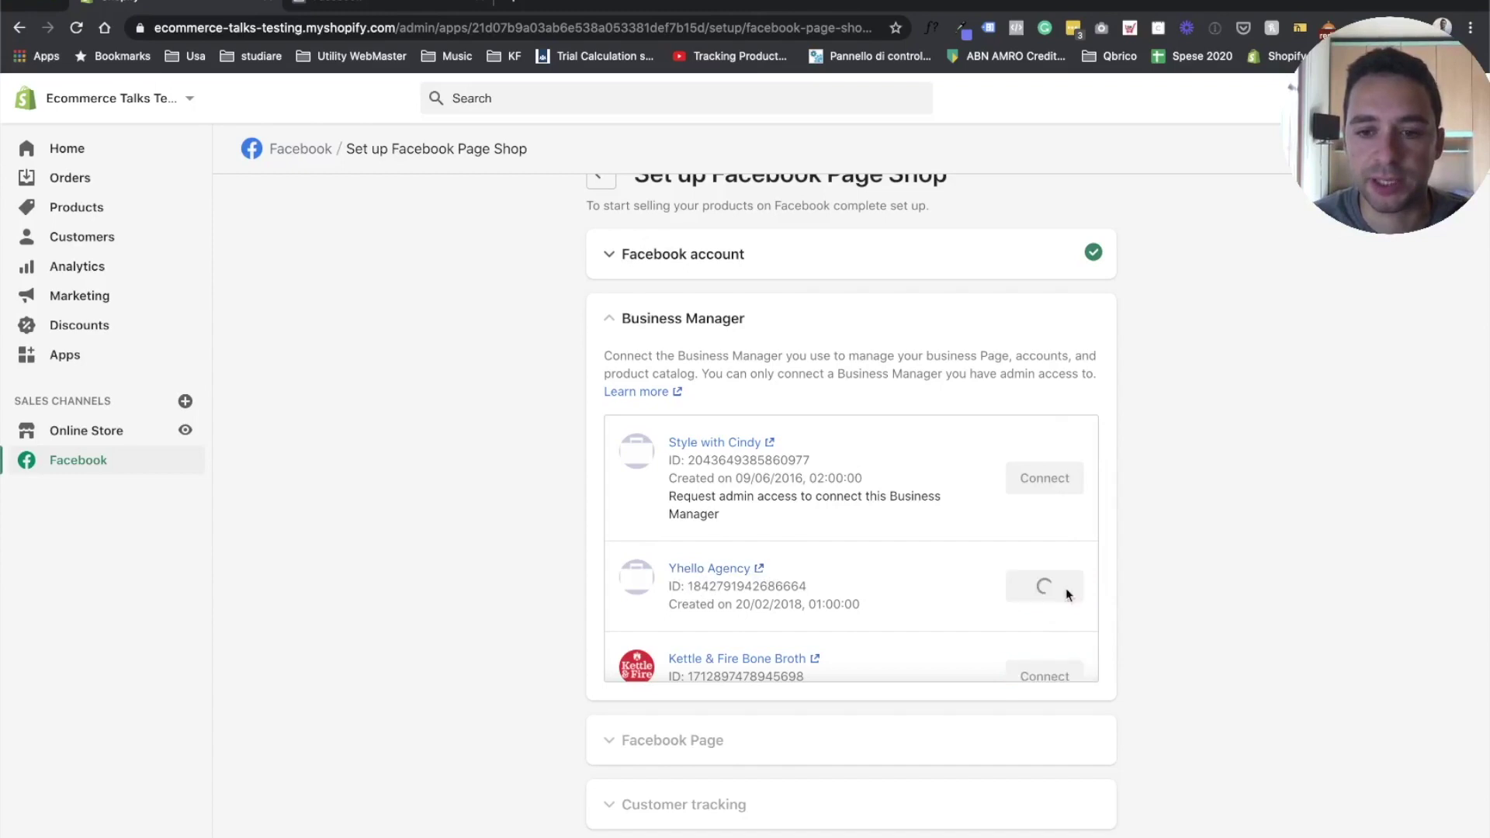
click(1066, 595)
scroll(844, 593, down, 3)
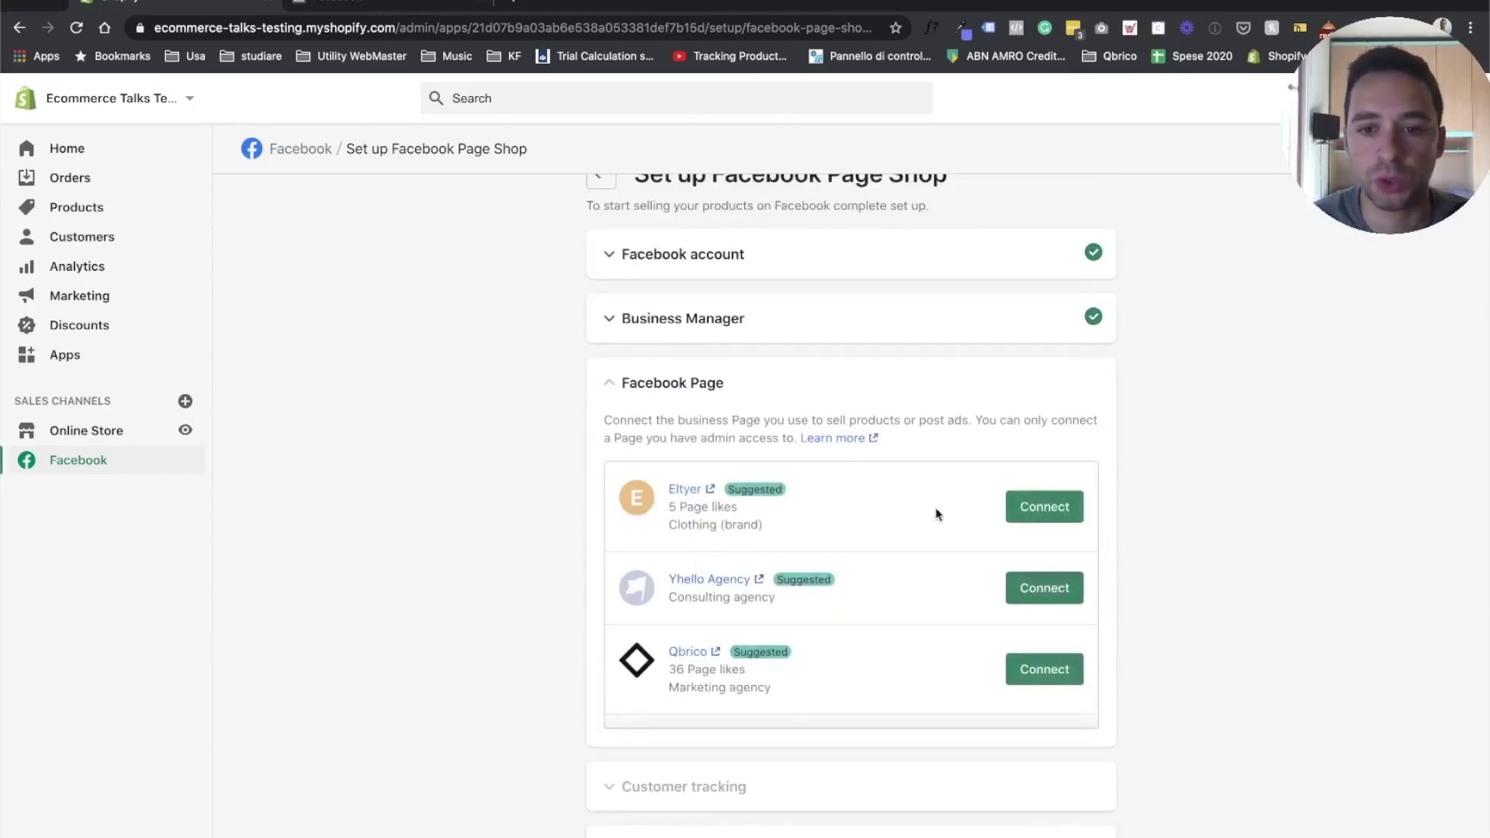
click(1041, 509)
Compare the customer tracking levels and examine the description of the Enhanced level
scroll(624, 471, down, 3)
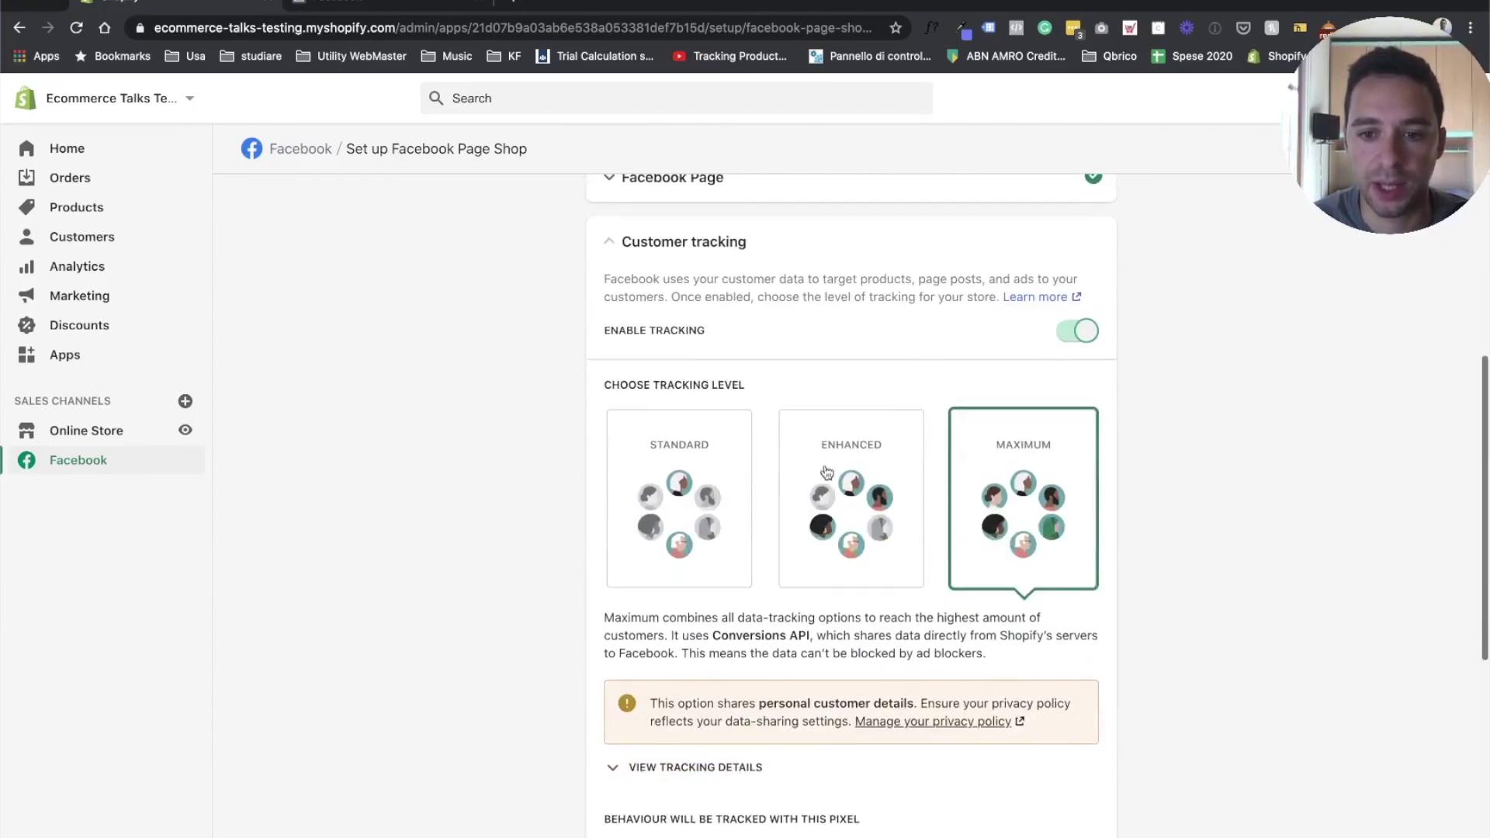
scroll(681, 496, down, 1)
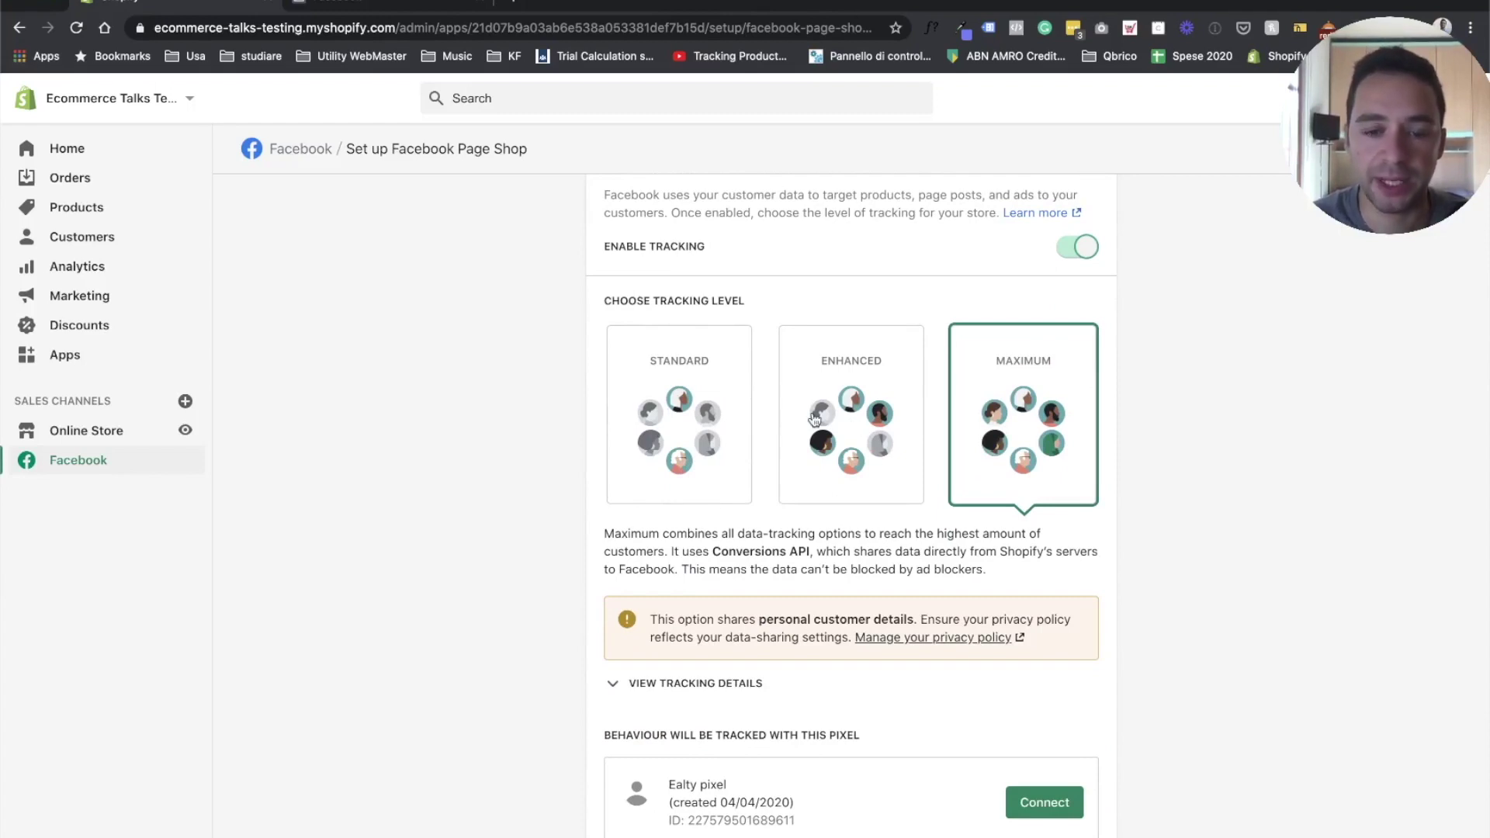
click(718, 395)
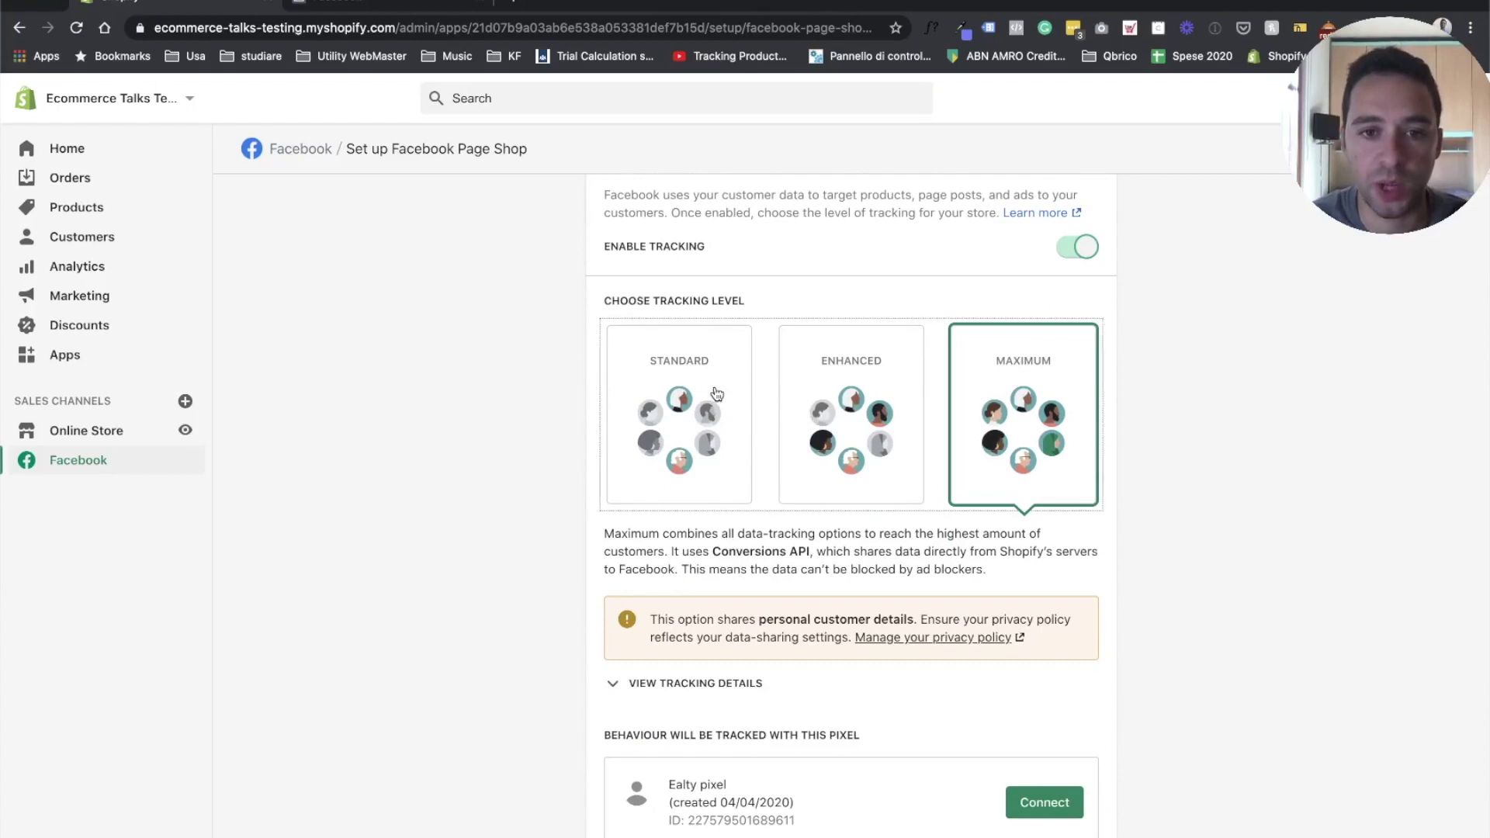
click(883, 409)
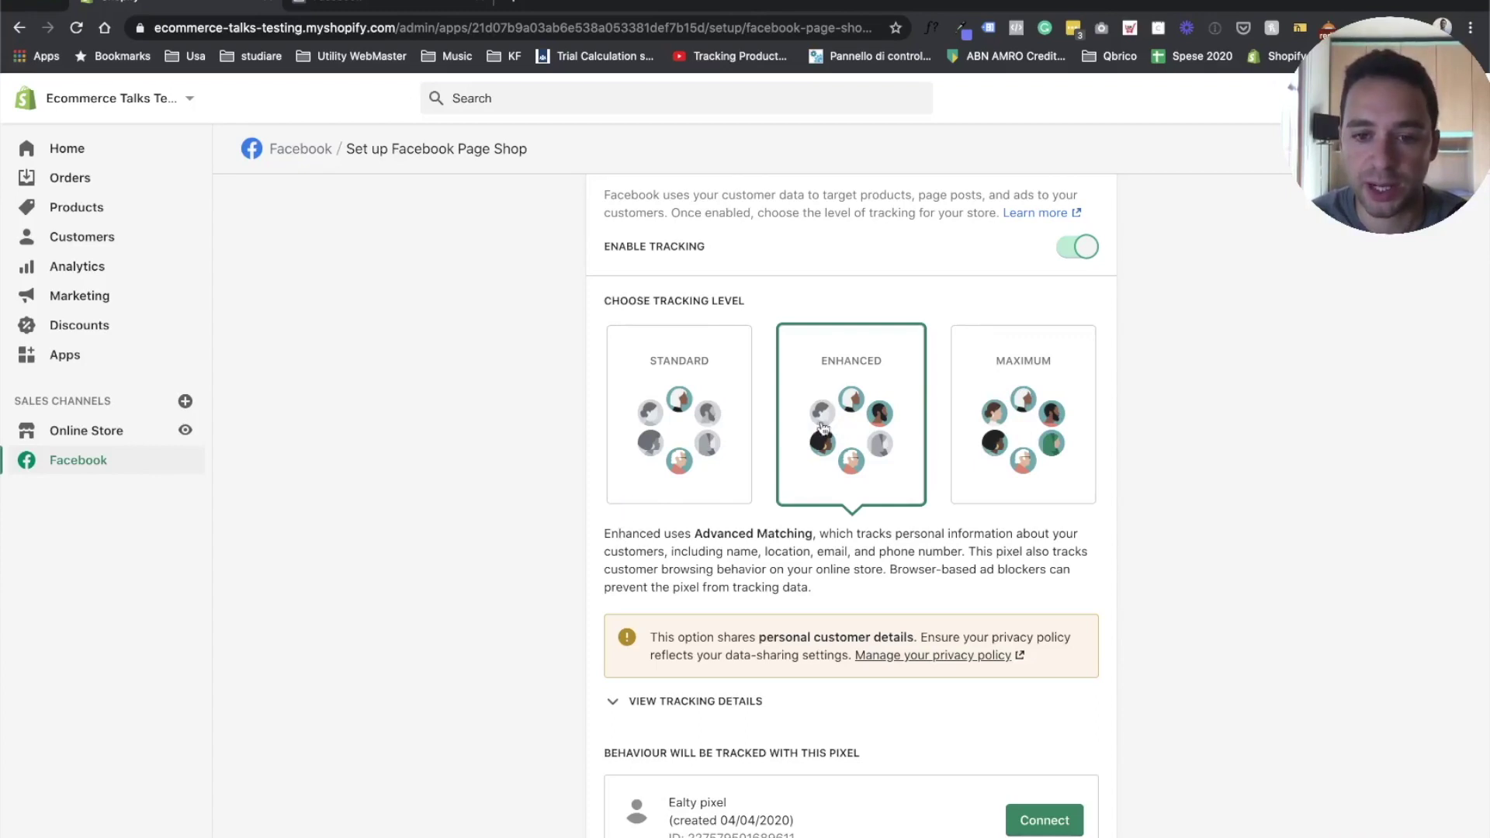
drag(829, 535, 687, 551)
click(688, 551)
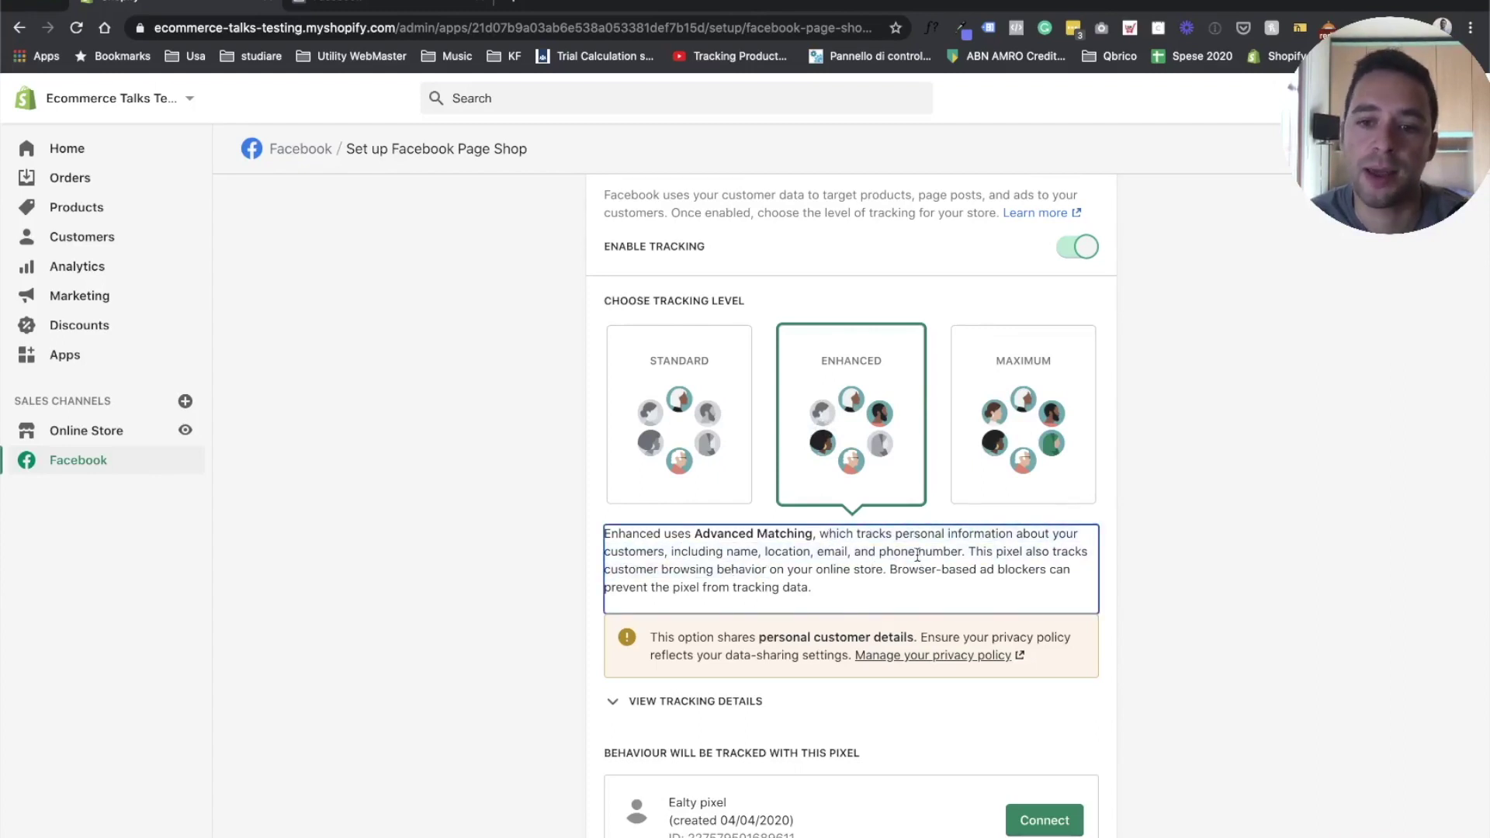
drag(965, 552, 1037, 553)
click(976, 554)
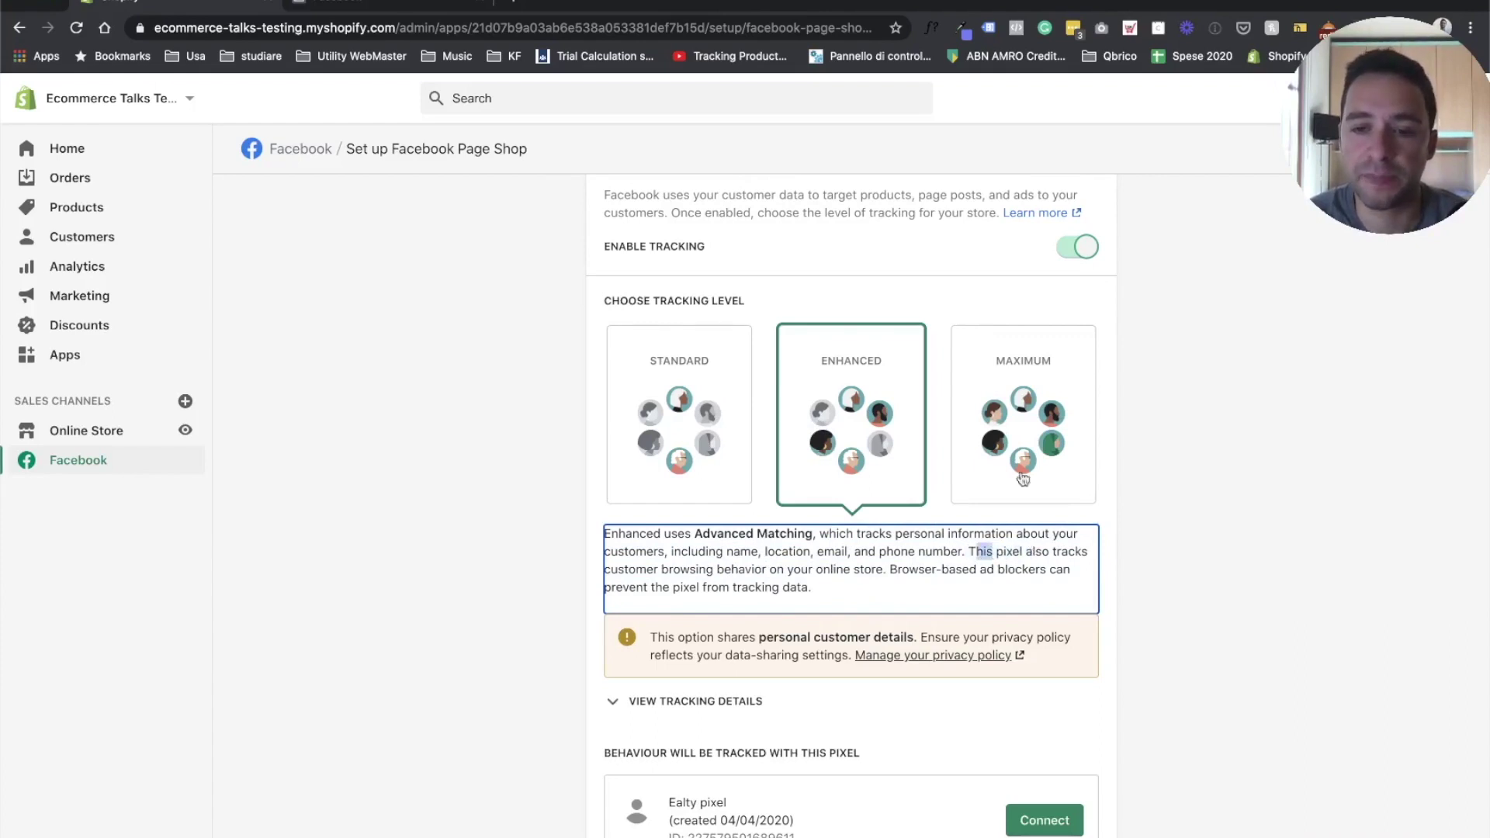
Set the customer tracking level to Maximum and read its Conversions API description
click(1045, 390)
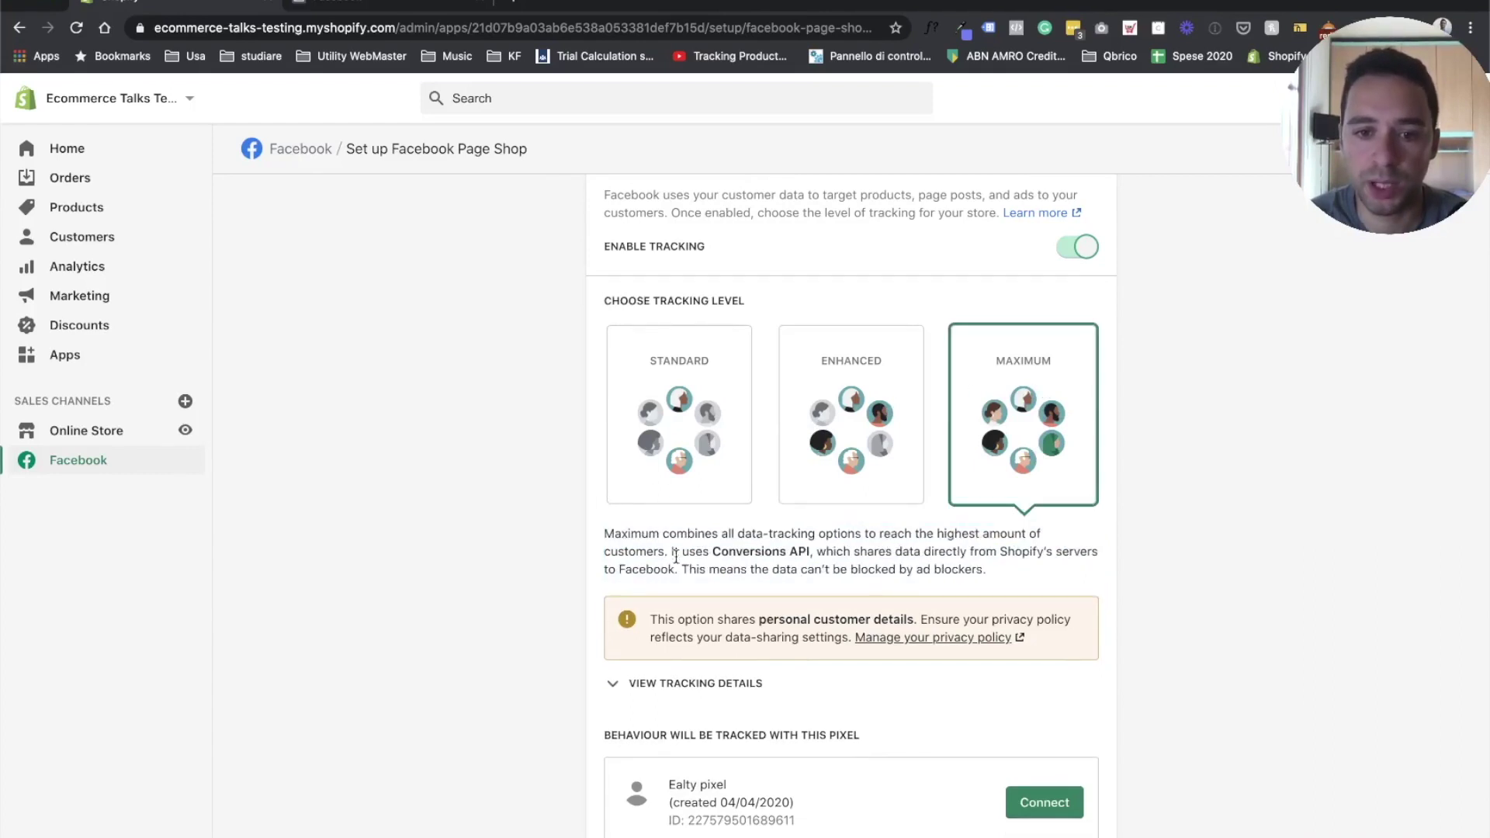
drag(606, 536, 990, 538)
click(736, 551)
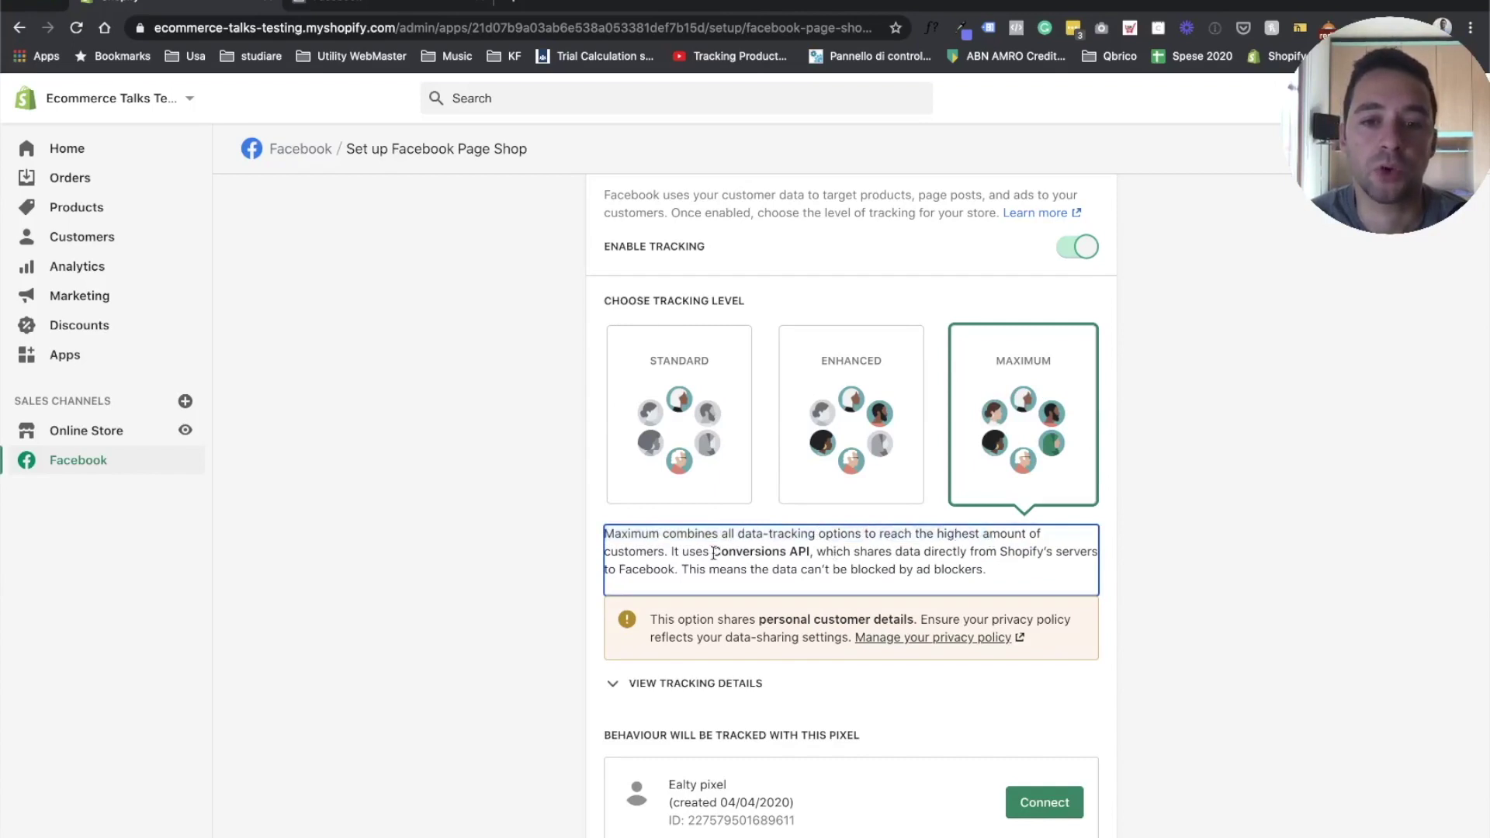
drag(713, 551, 855, 552)
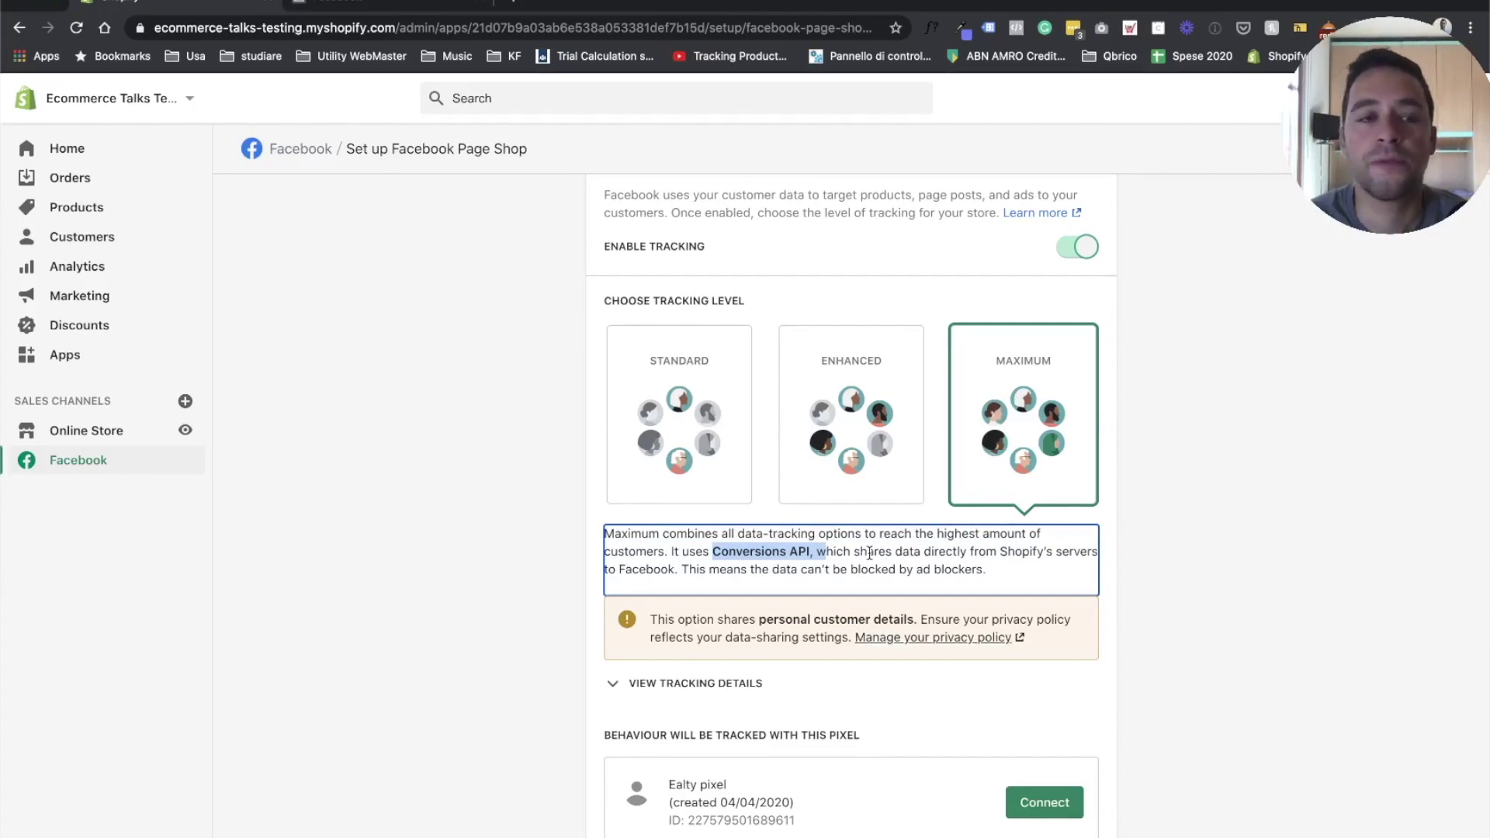
click(849, 552)
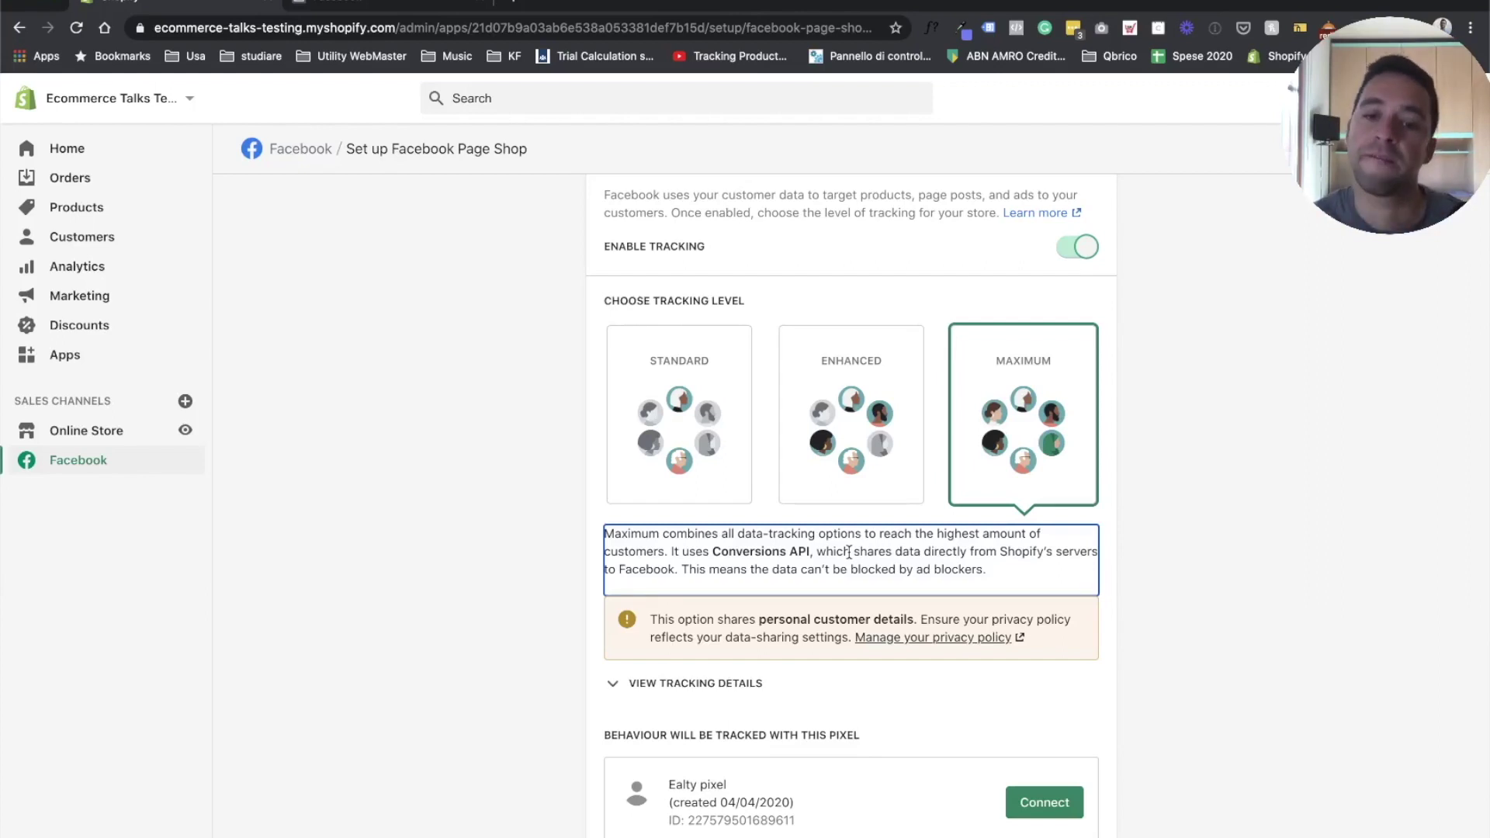
Expand the tracking details of the Maximum level to examine the tracked events, and collapse them again
scroll(850, 551, down, 1)
scroll(874, 628, up, 2)
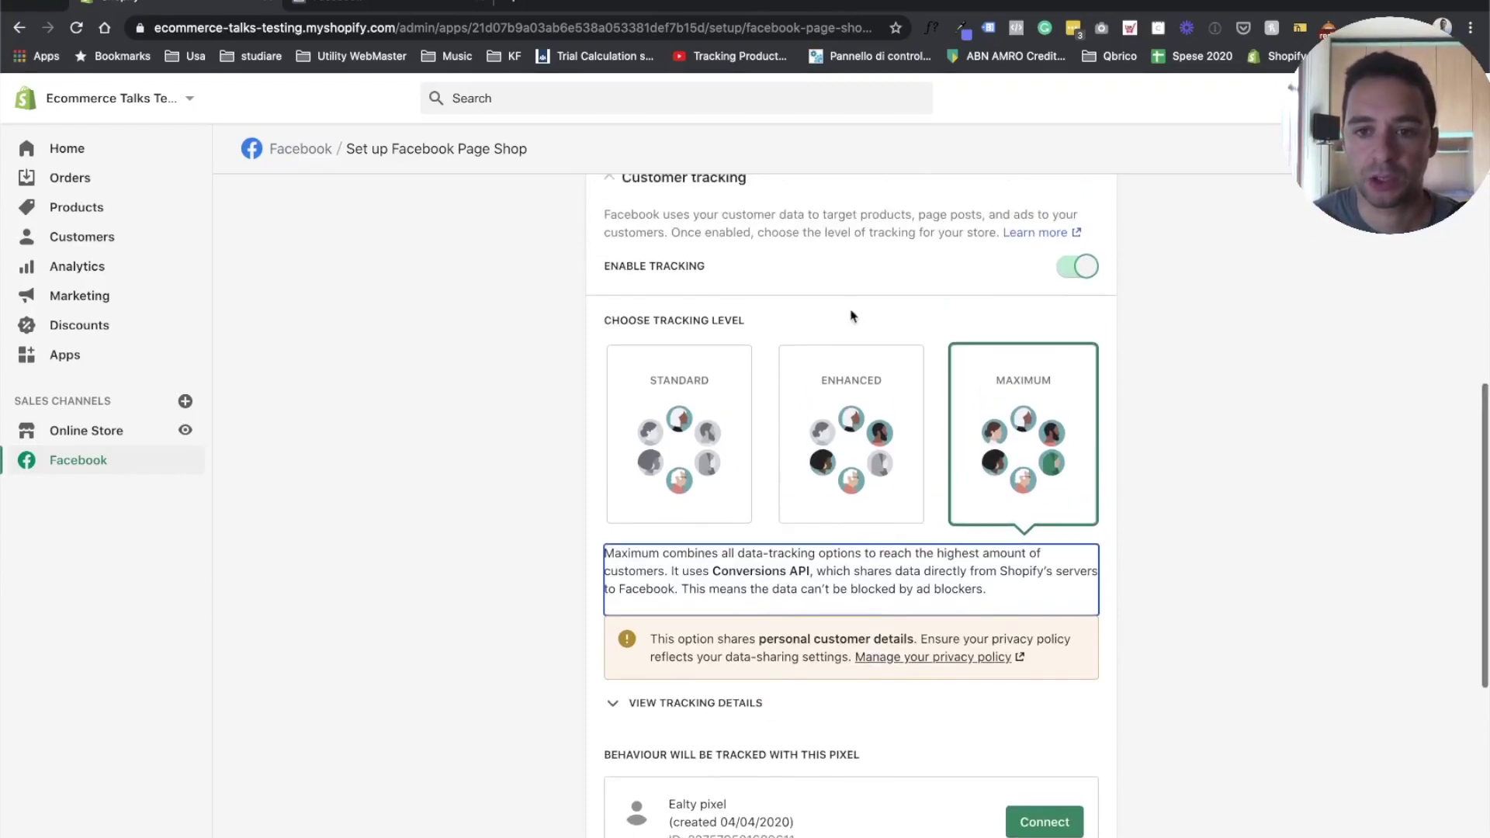
scroll(1023, 423, down, 2)
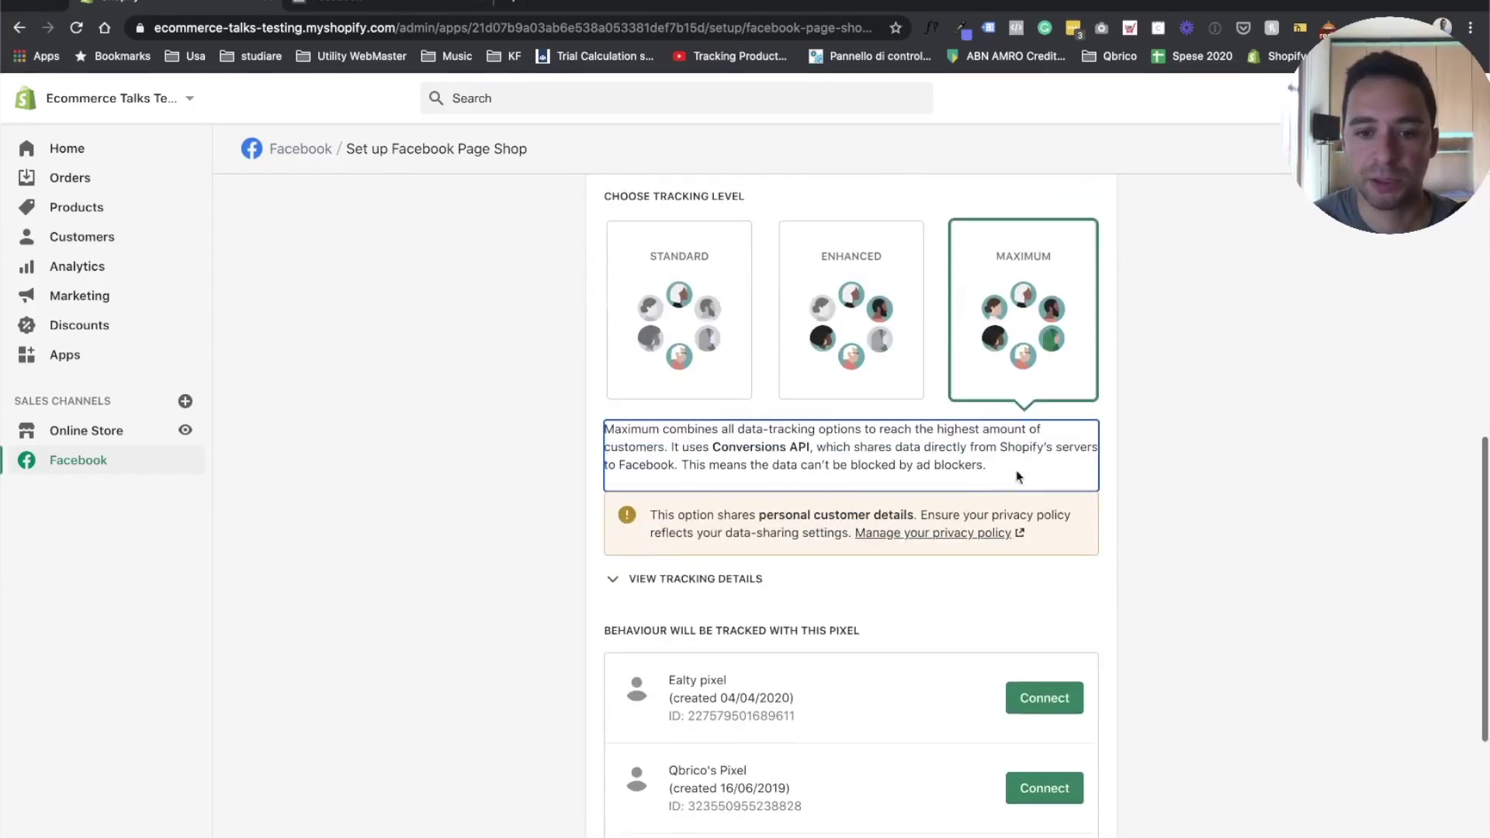
click(613, 584)
scroll(620, 583, down, 3)
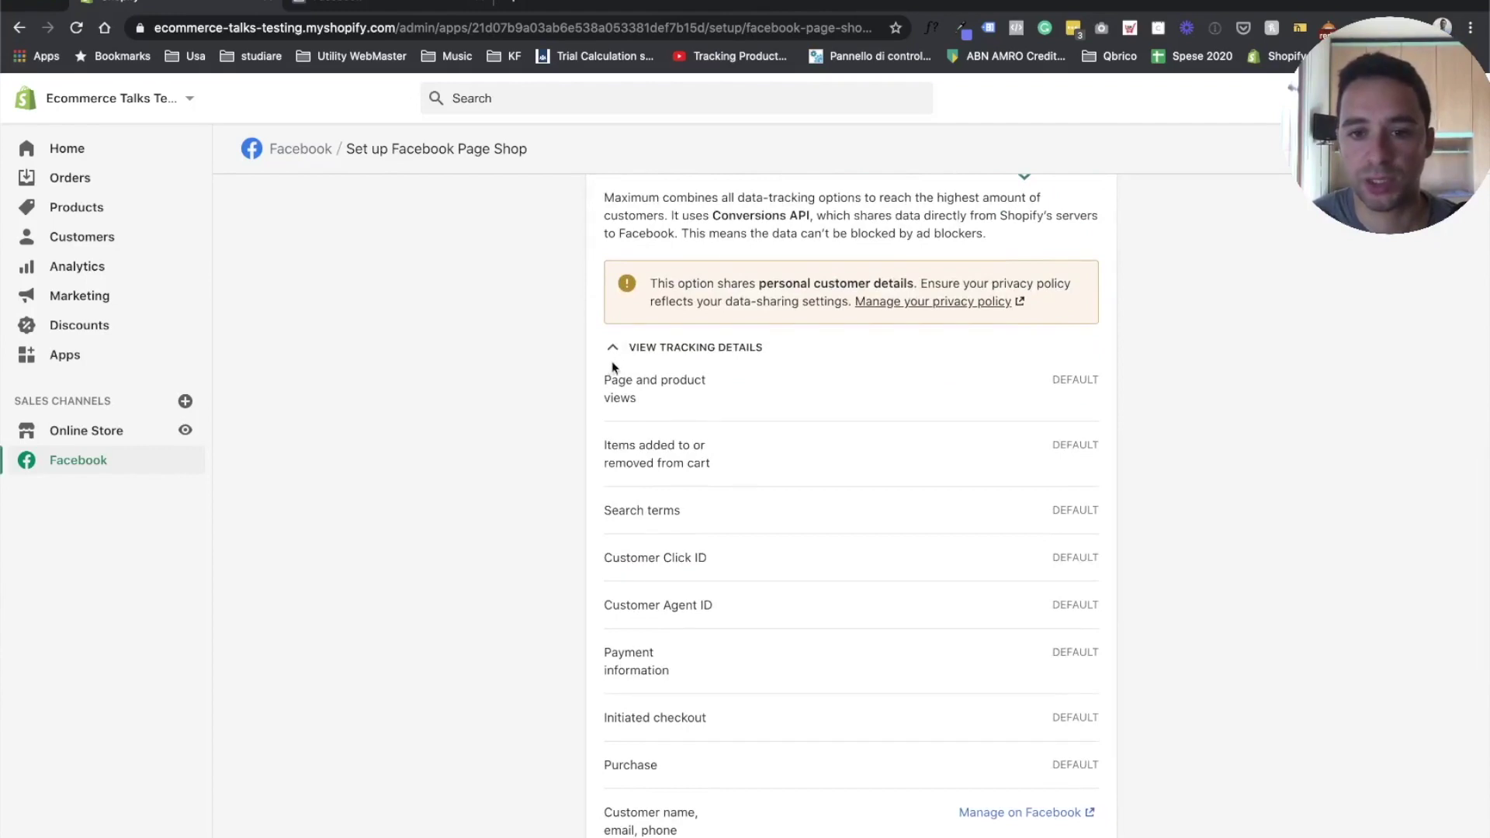
click(650, 347)
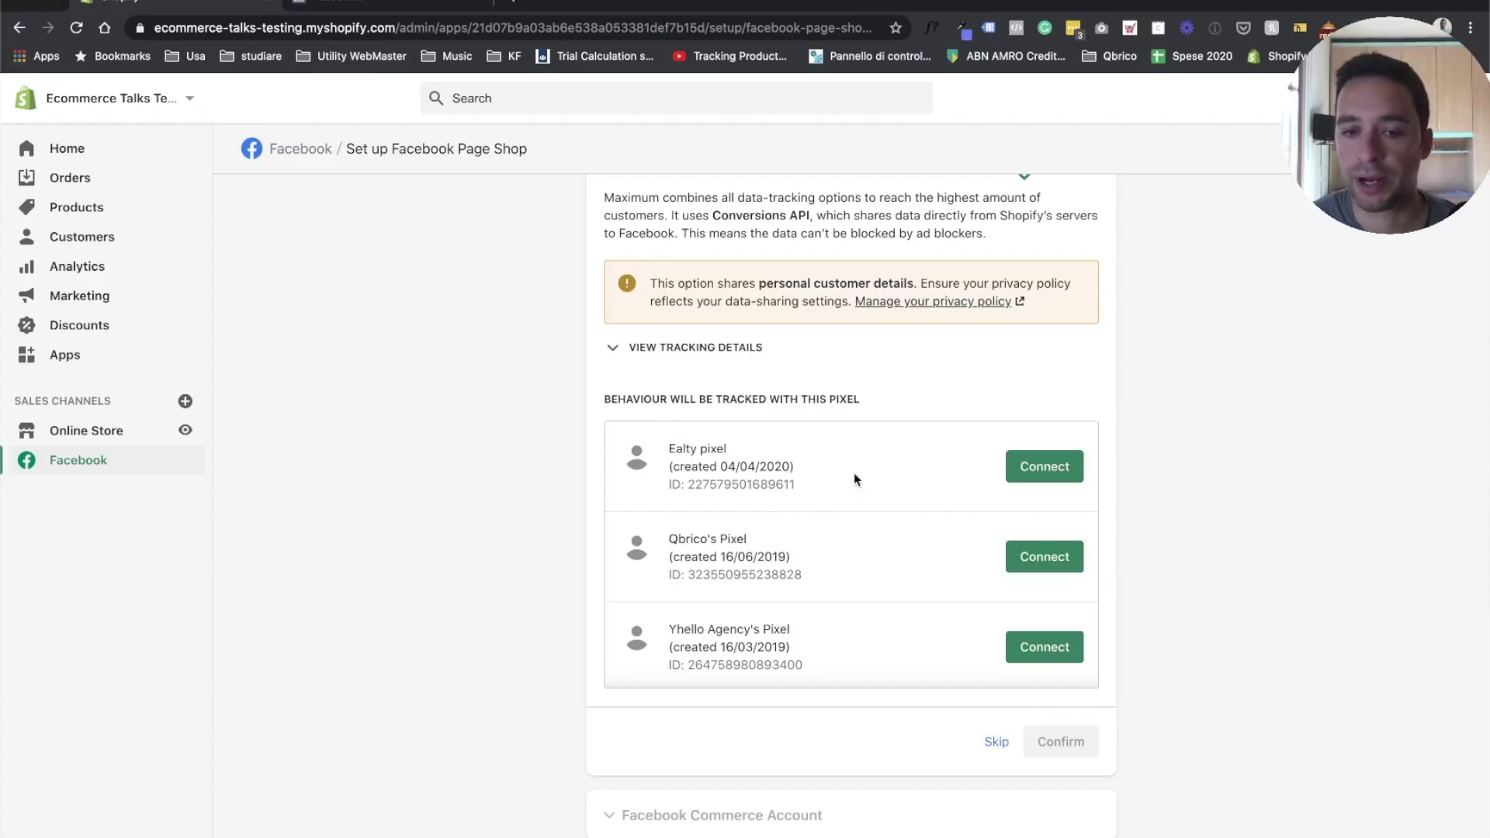
Connect the Ealty pixel for behaviour tracking and confirm the customer tracking settings
click(1052, 468)
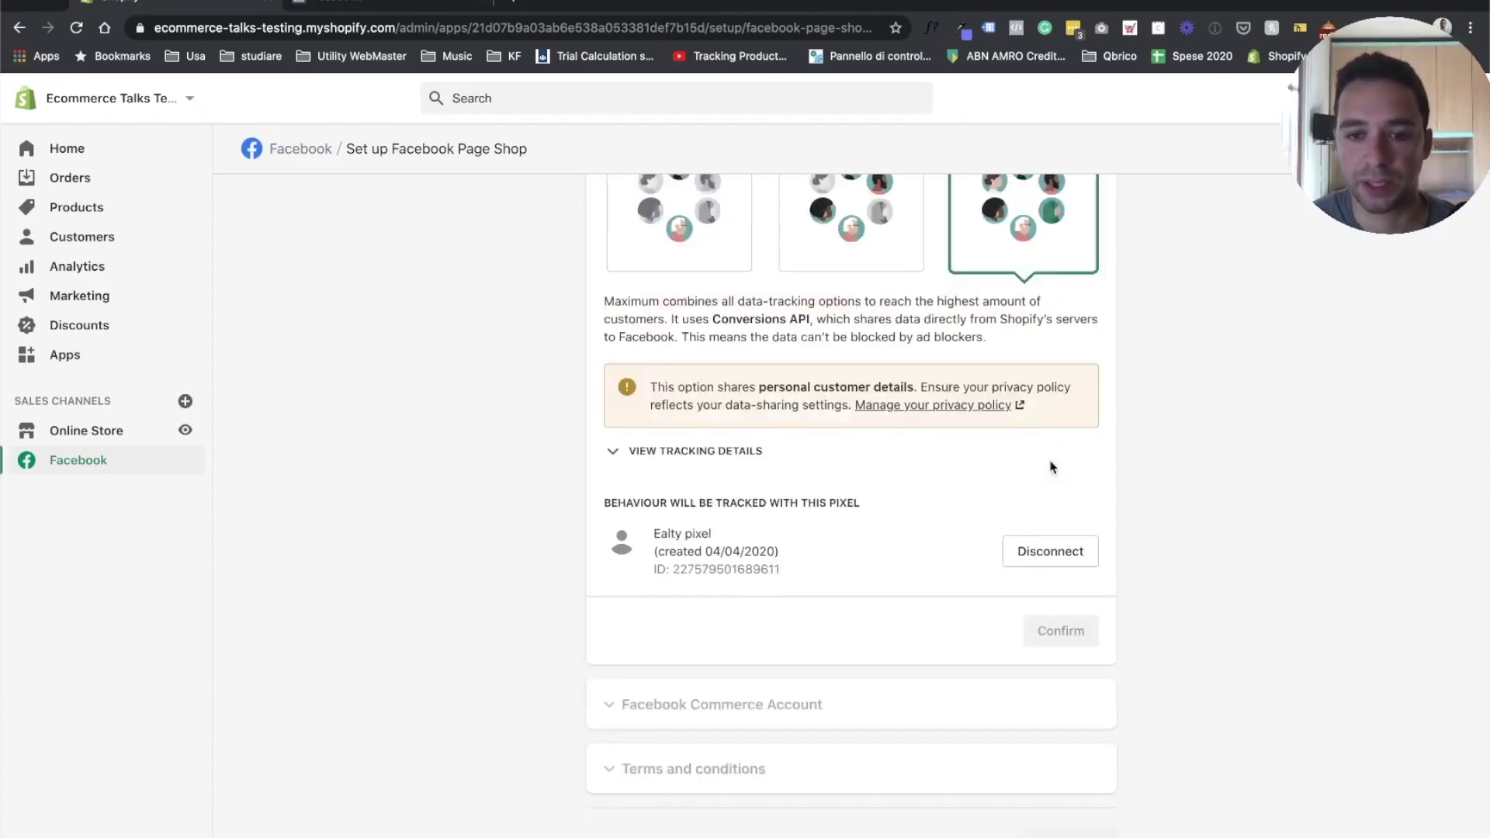
click(1007, 686)
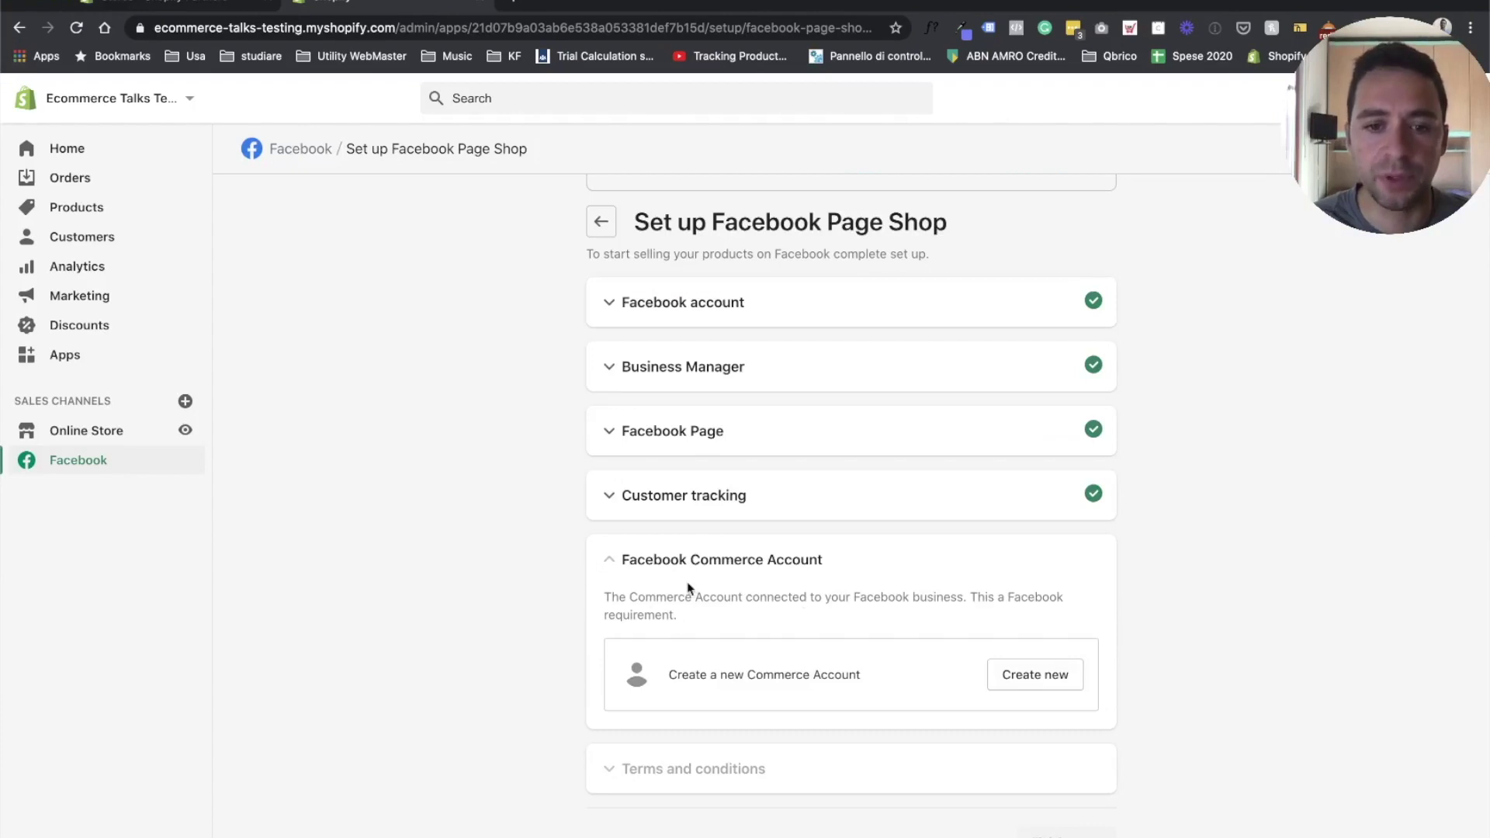
Create a new Facebook Commerce Account, and review and accept the merchant terms to complete the Page Shop setup
click(1058, 683)
click(971, 693)
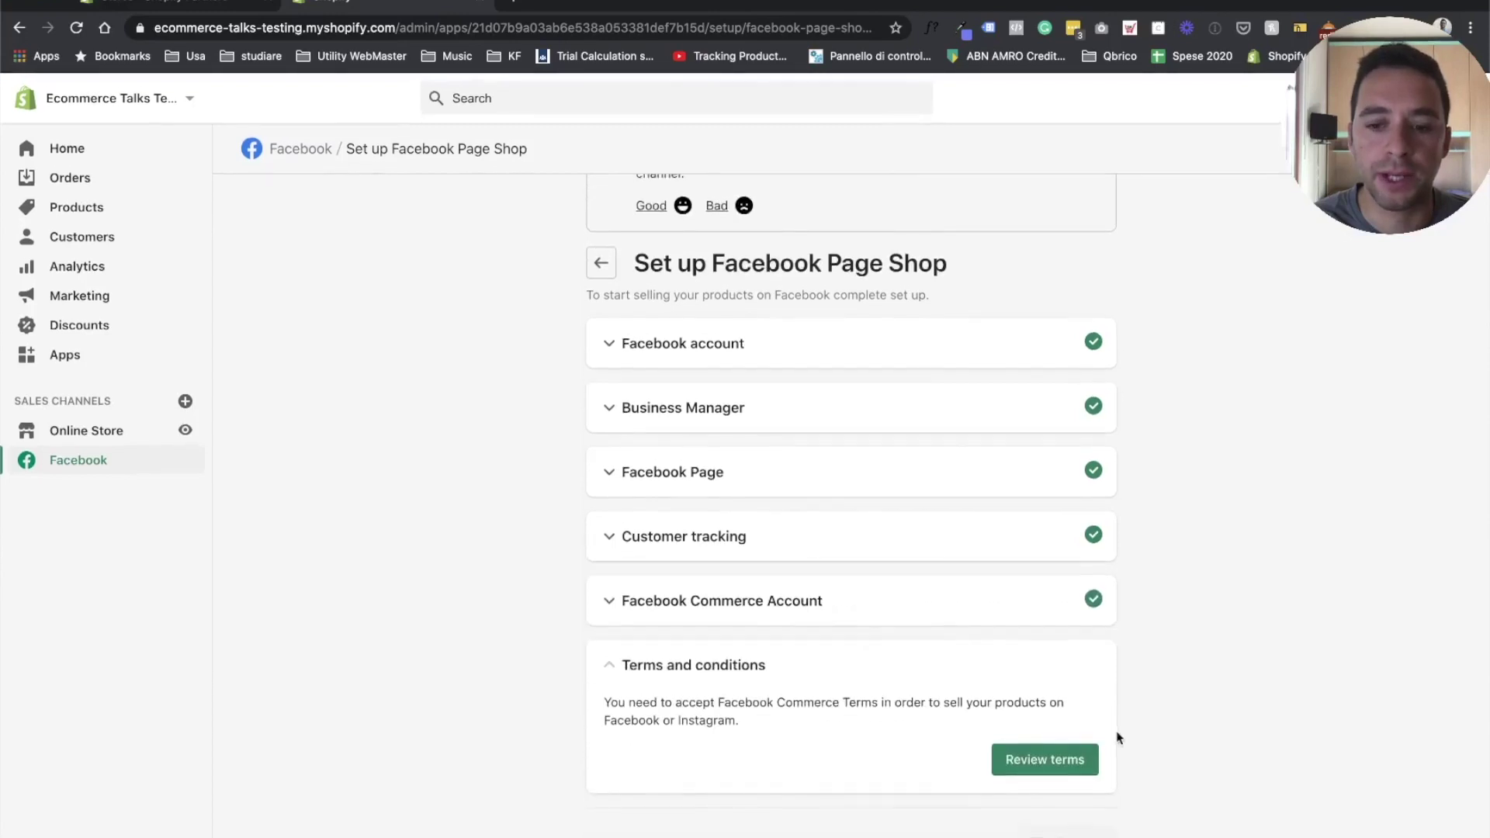
click(1036, 761)
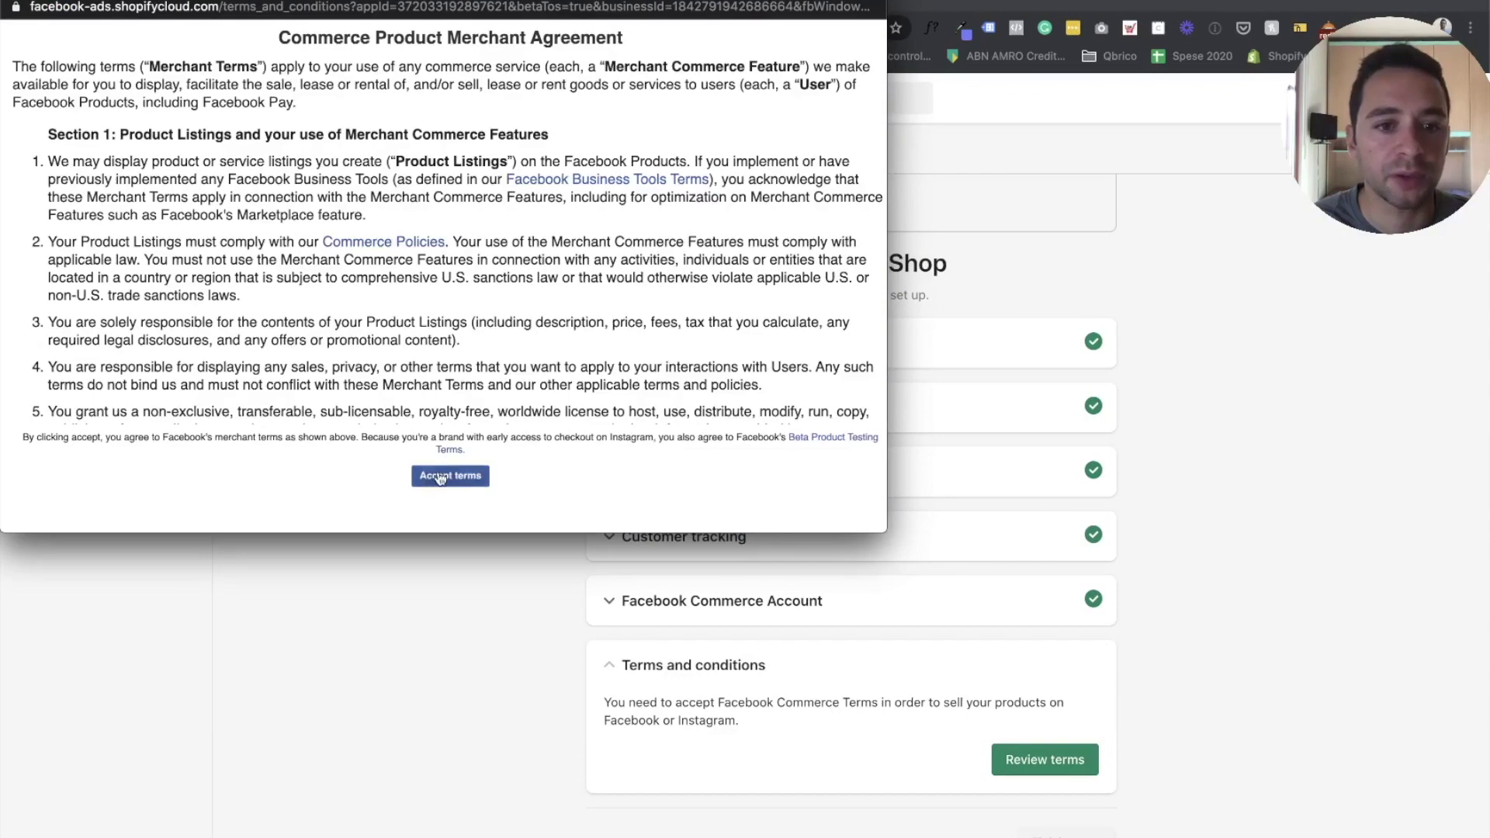
click(440, 477)
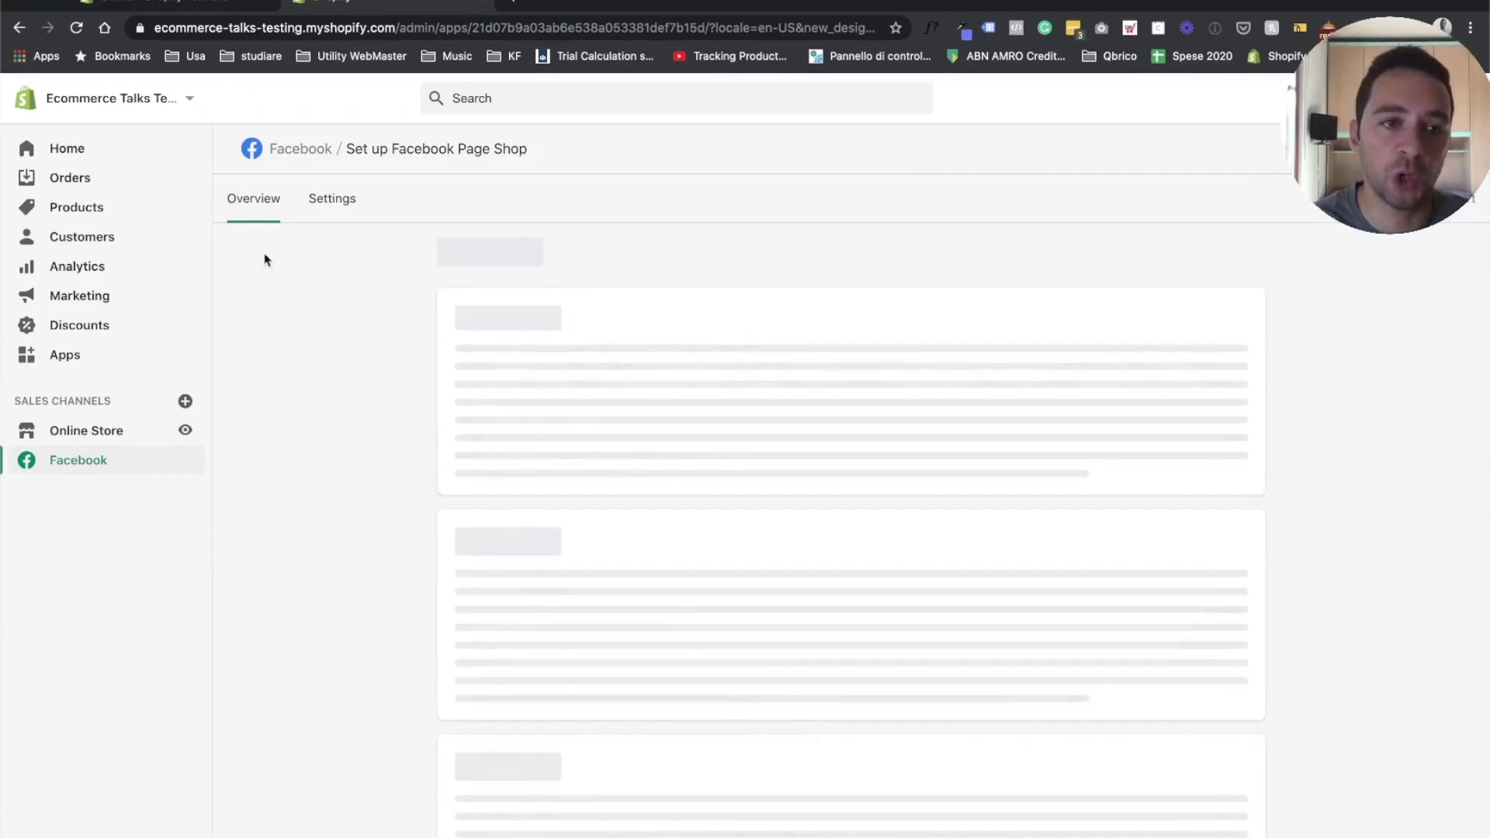
Examine the Facebook channel overview, including product status and Instagram Shopping, and open the channel's account settings
scroll(410, 459, down, 3)
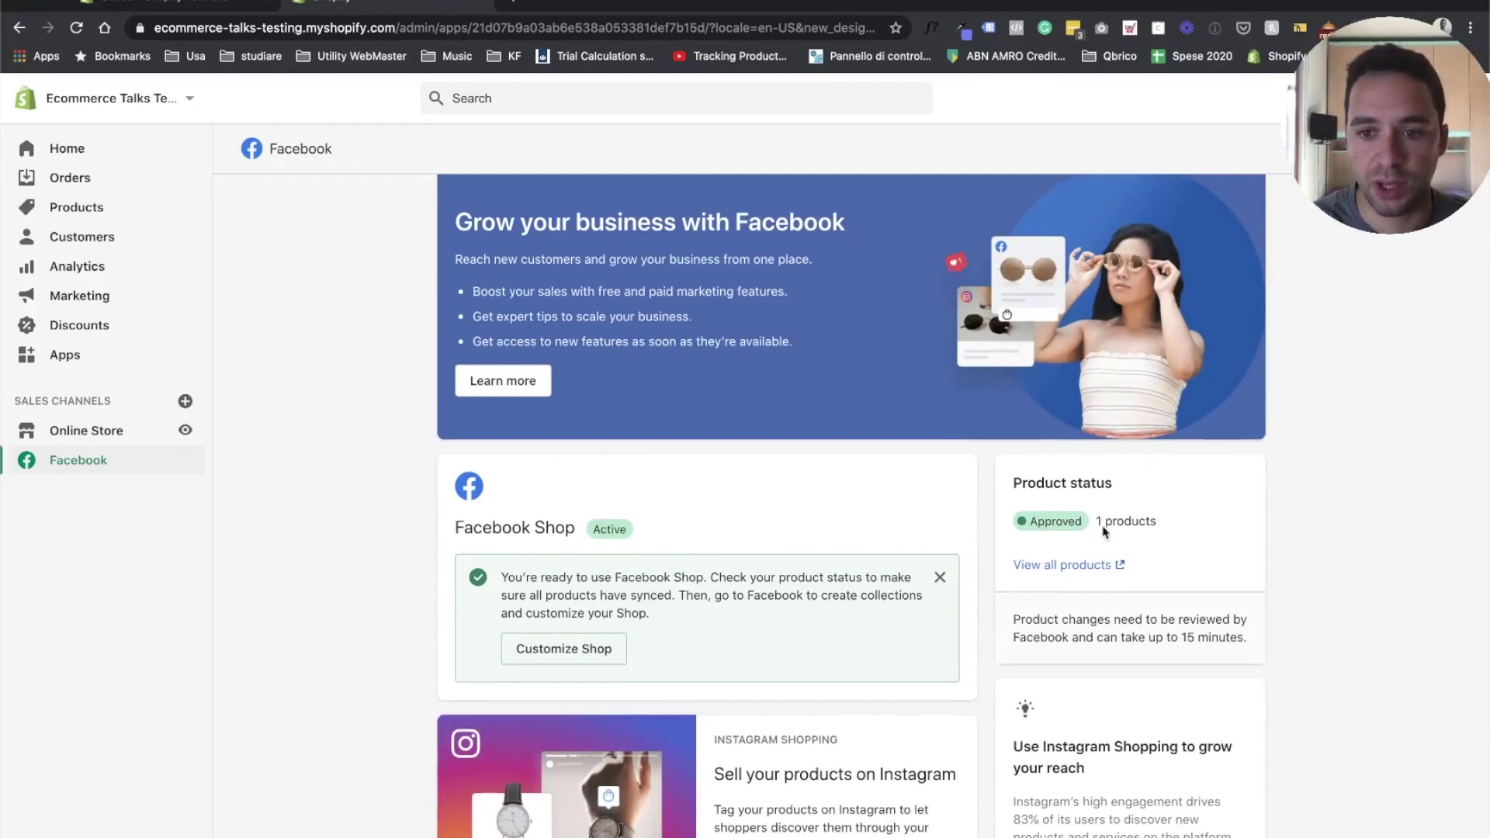
drag(1101, 521, 1139, 521)
scroll(631, 591, down, 1)
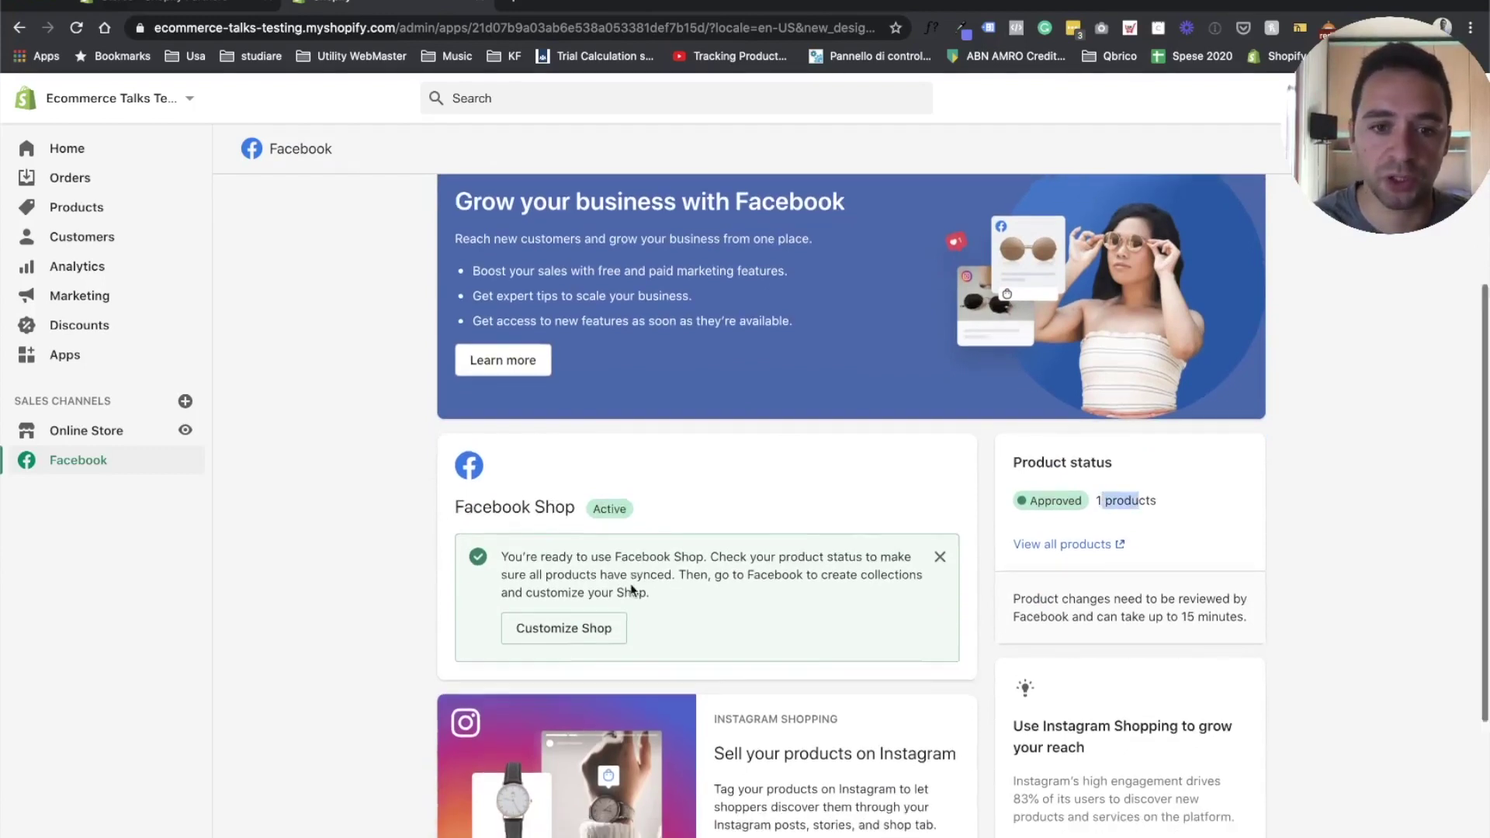
scroll(763, 579, down, 2)
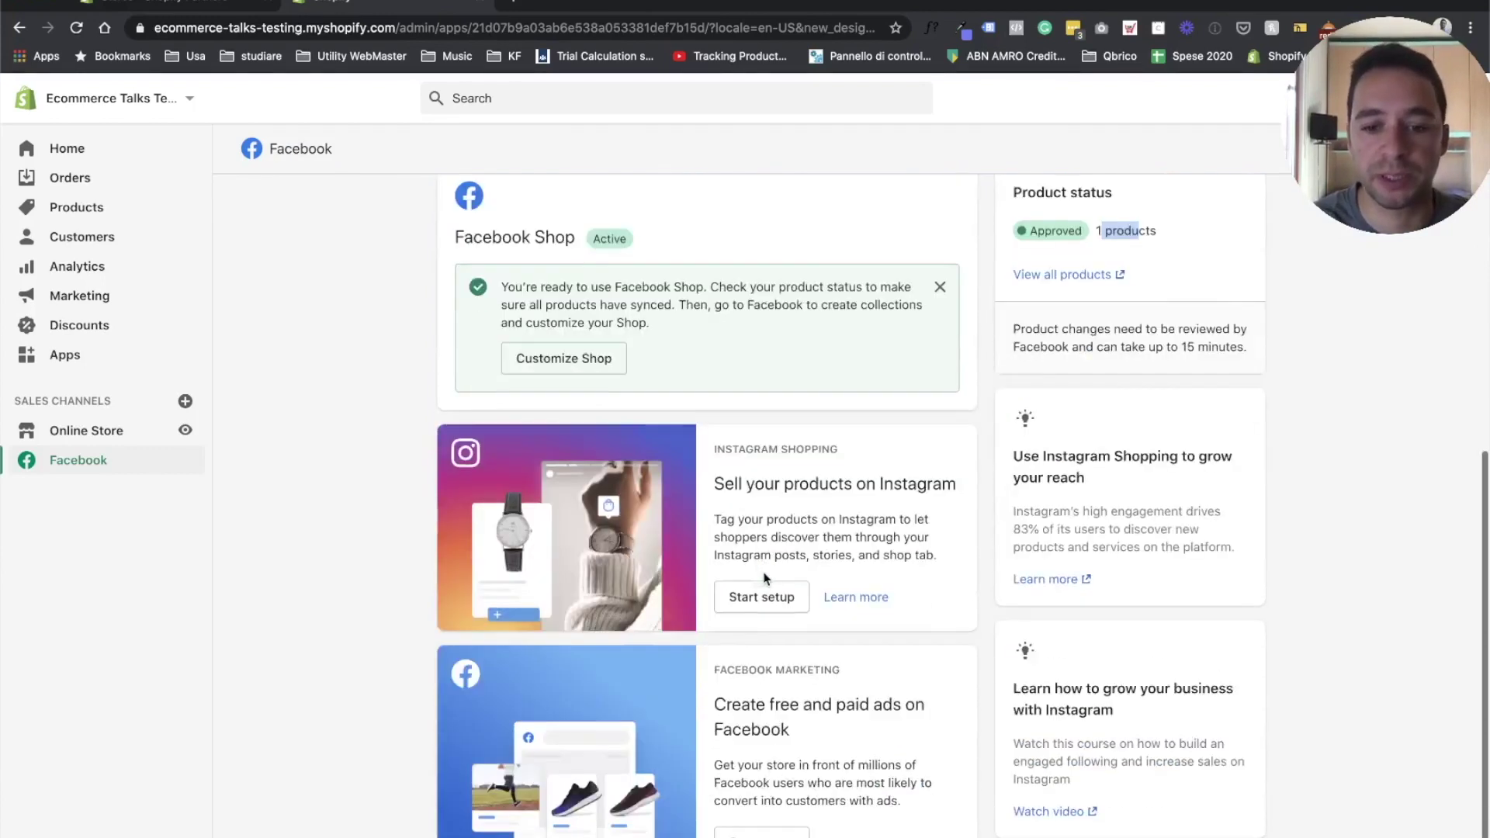
scroll(764, 578, up, 5)
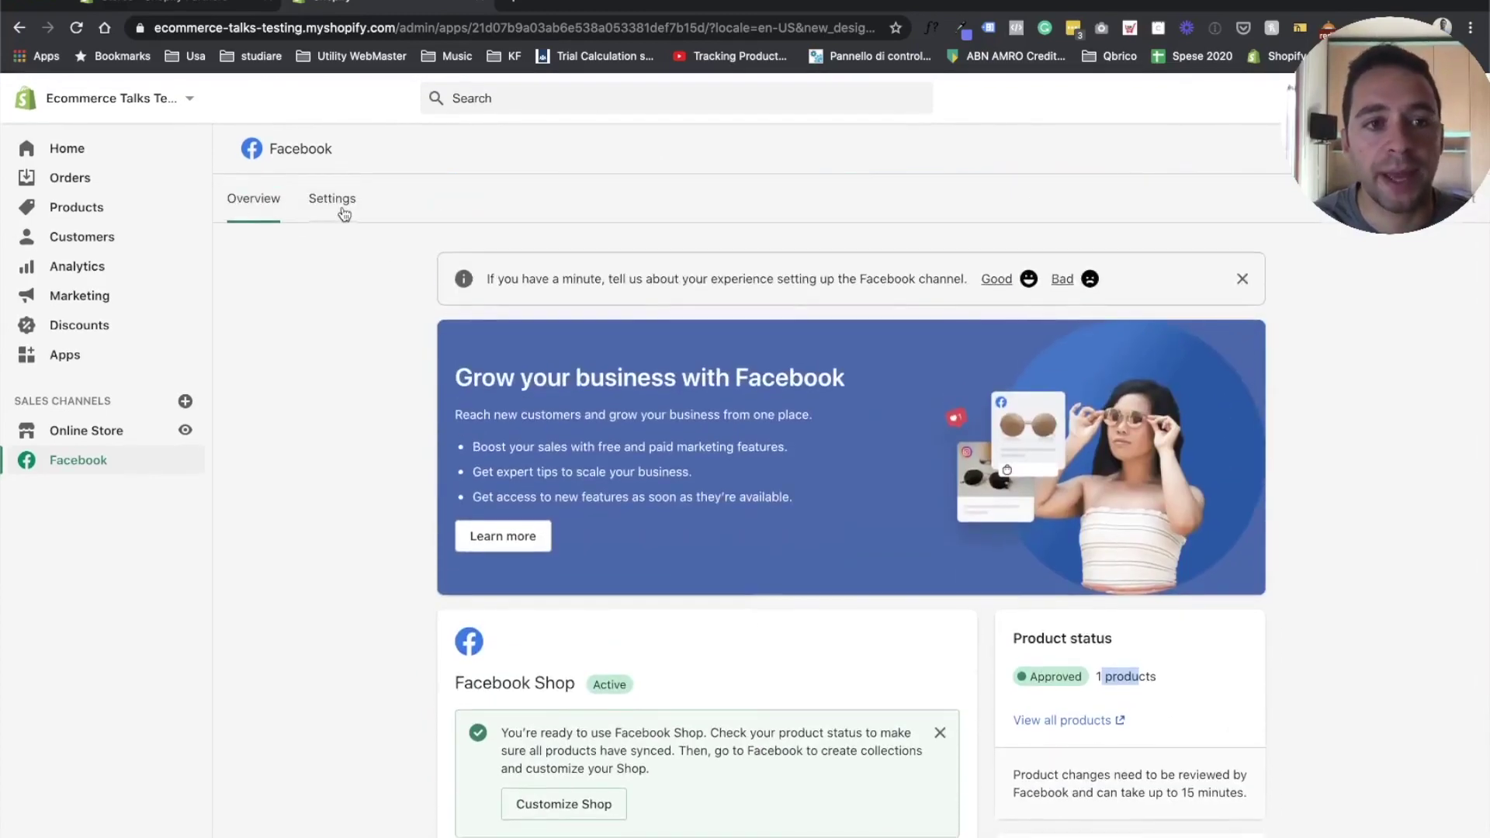
click(330, 207)
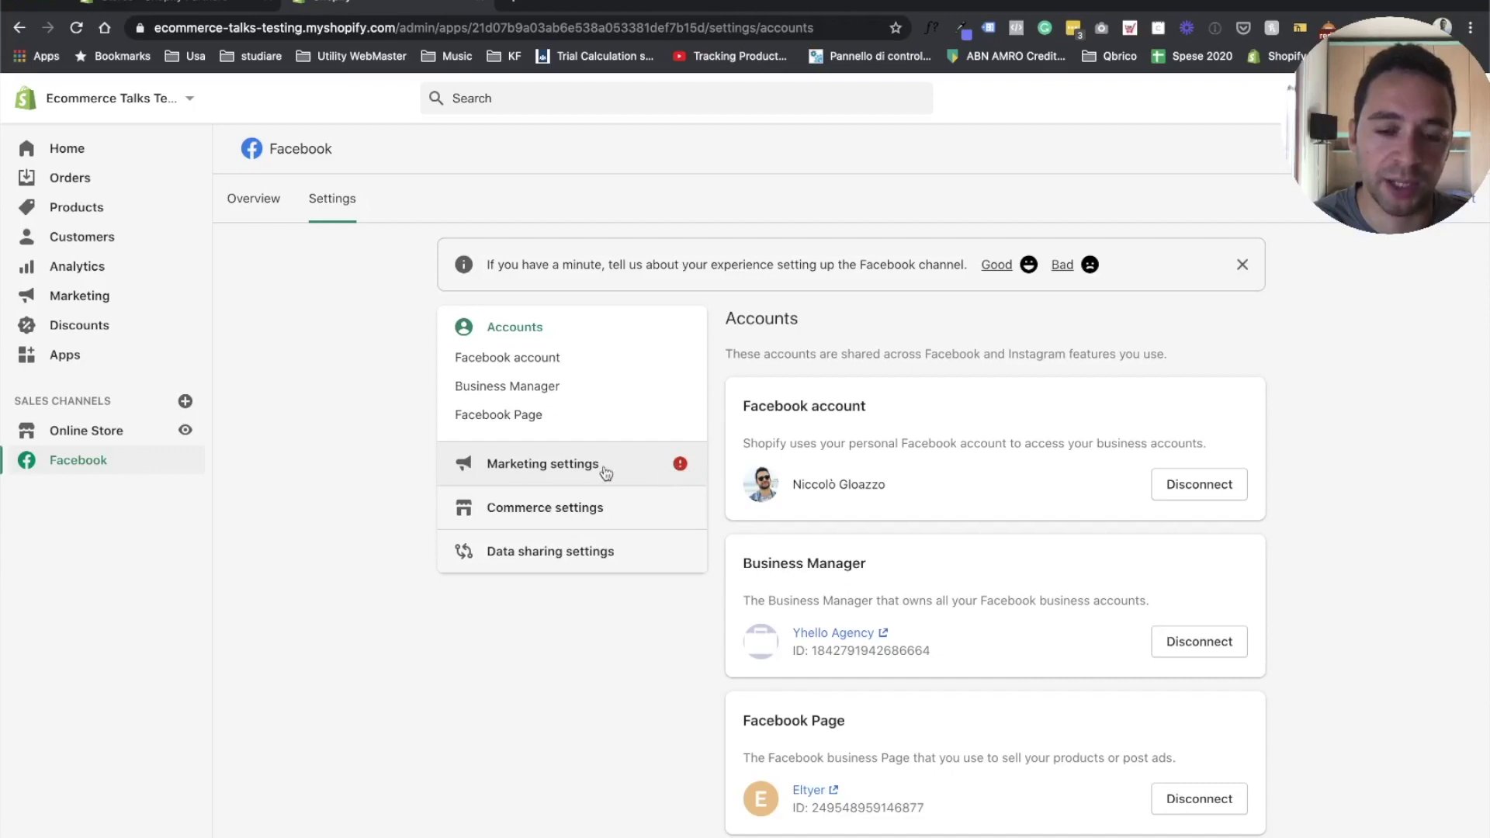
Open the Facebook channel's marketing settings and connect the Ealty ad account for billing ads
click(573, 482)
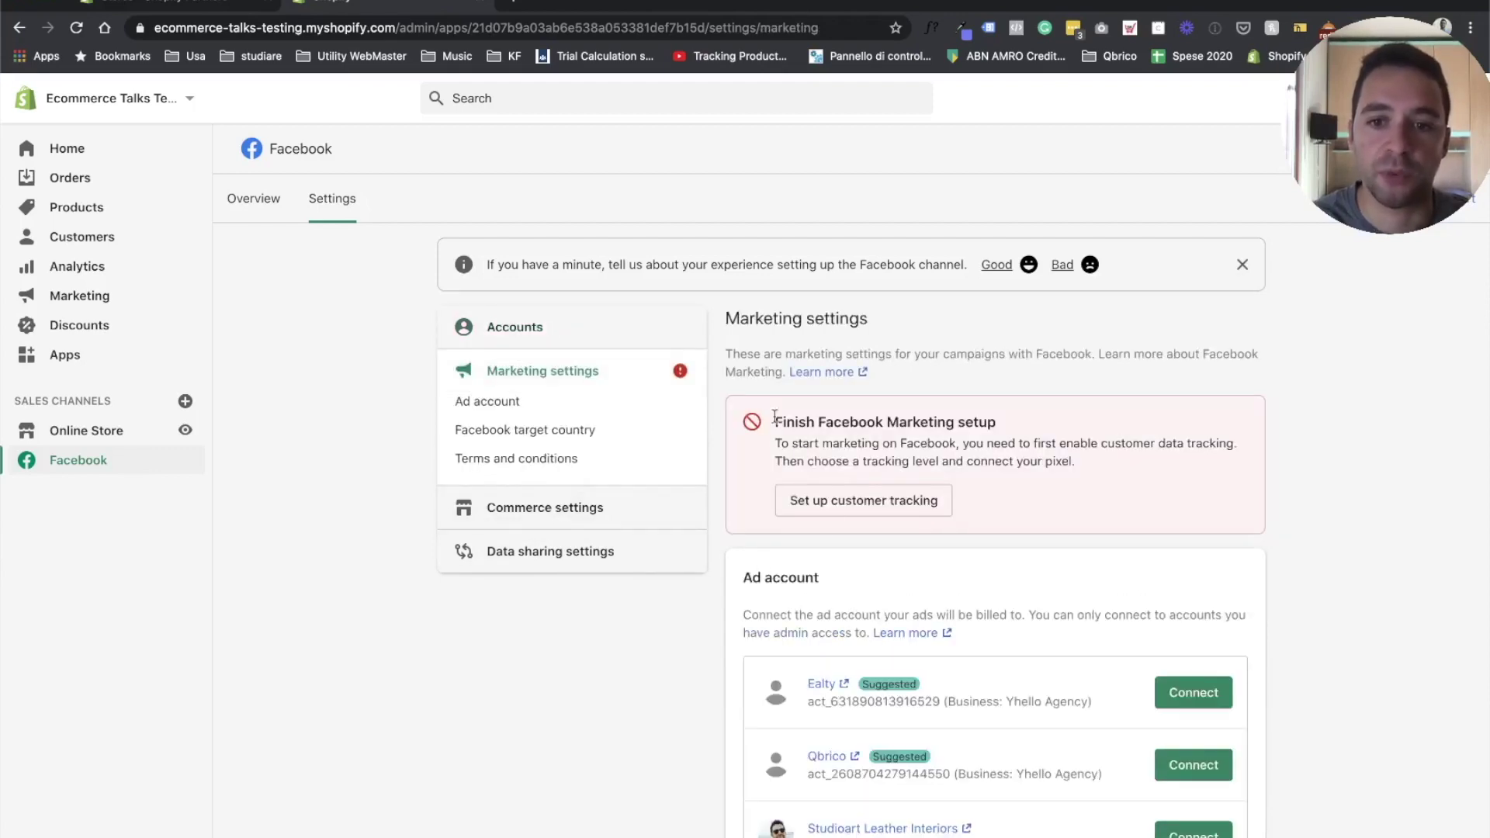
drag(780, 420, 896, 421)
click(897, 422)
scroll(940, 421, down, 1)
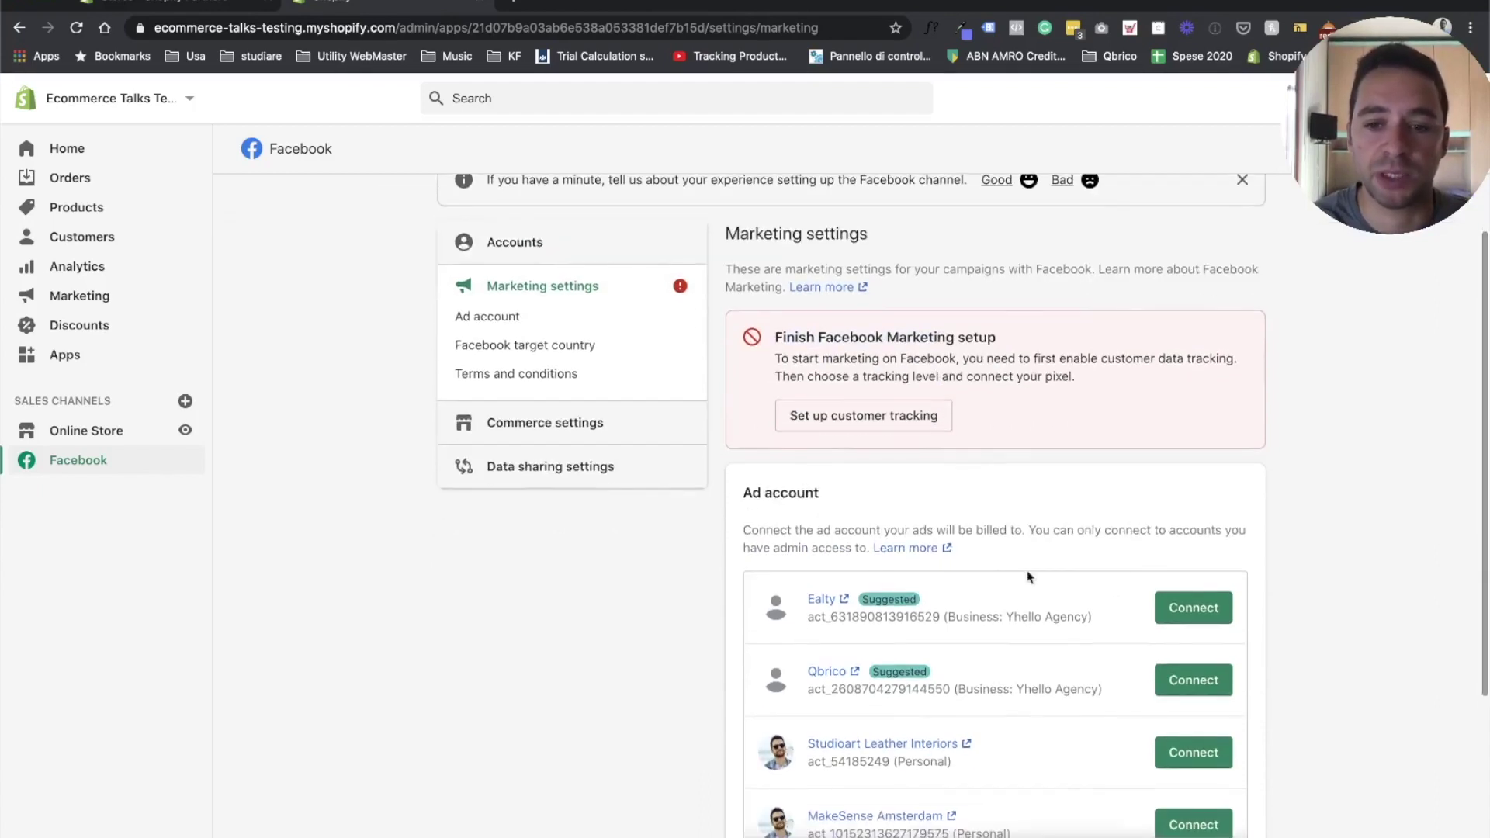
click(1192, 609)
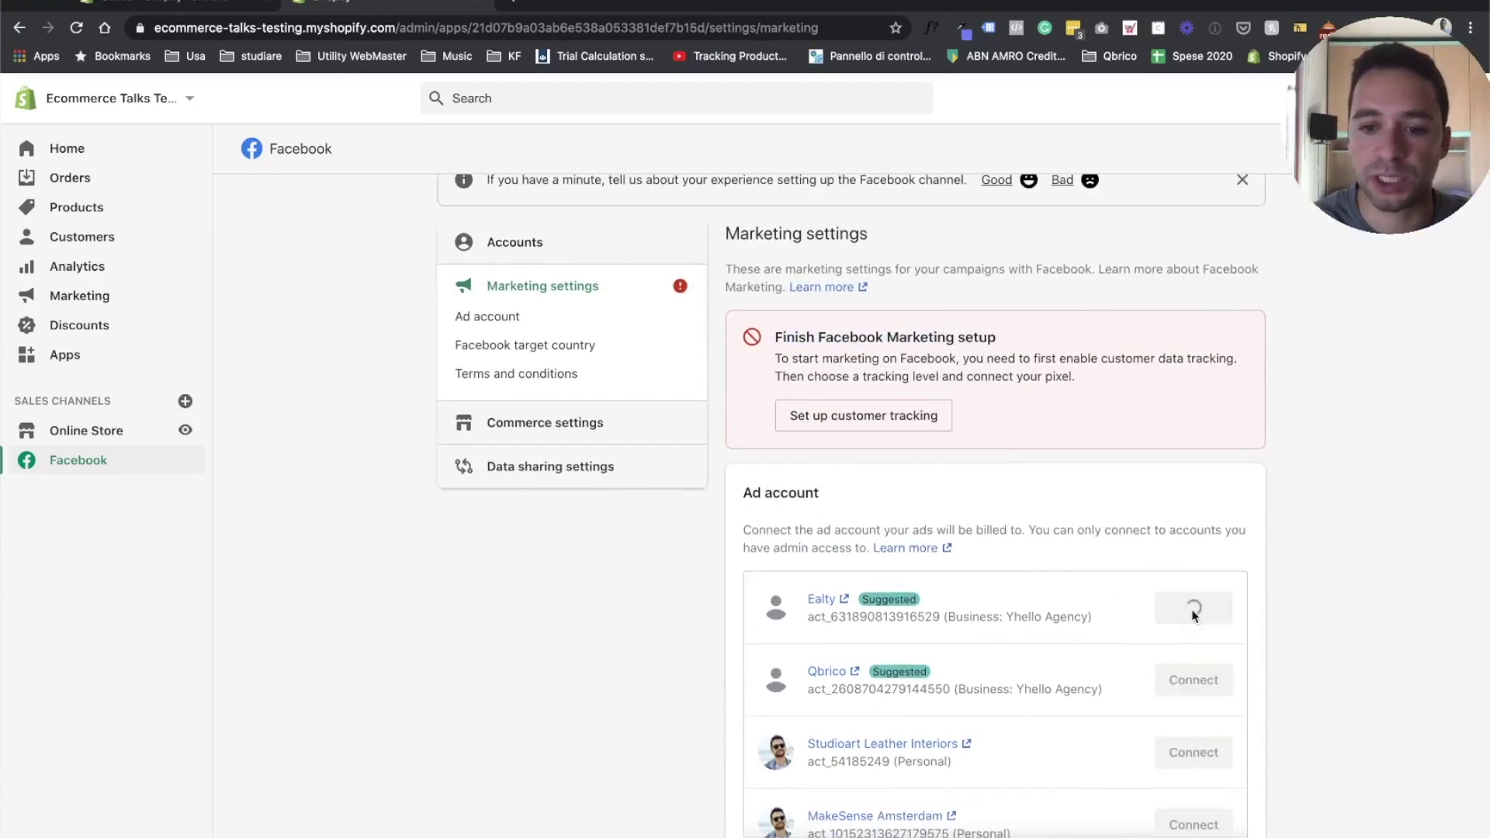
Set the Facebook target country to Italy and accept the Self-Serve Ad Terms and Product Catalog Terms
scroll(893, 603, down, 1)
click(893, 720)
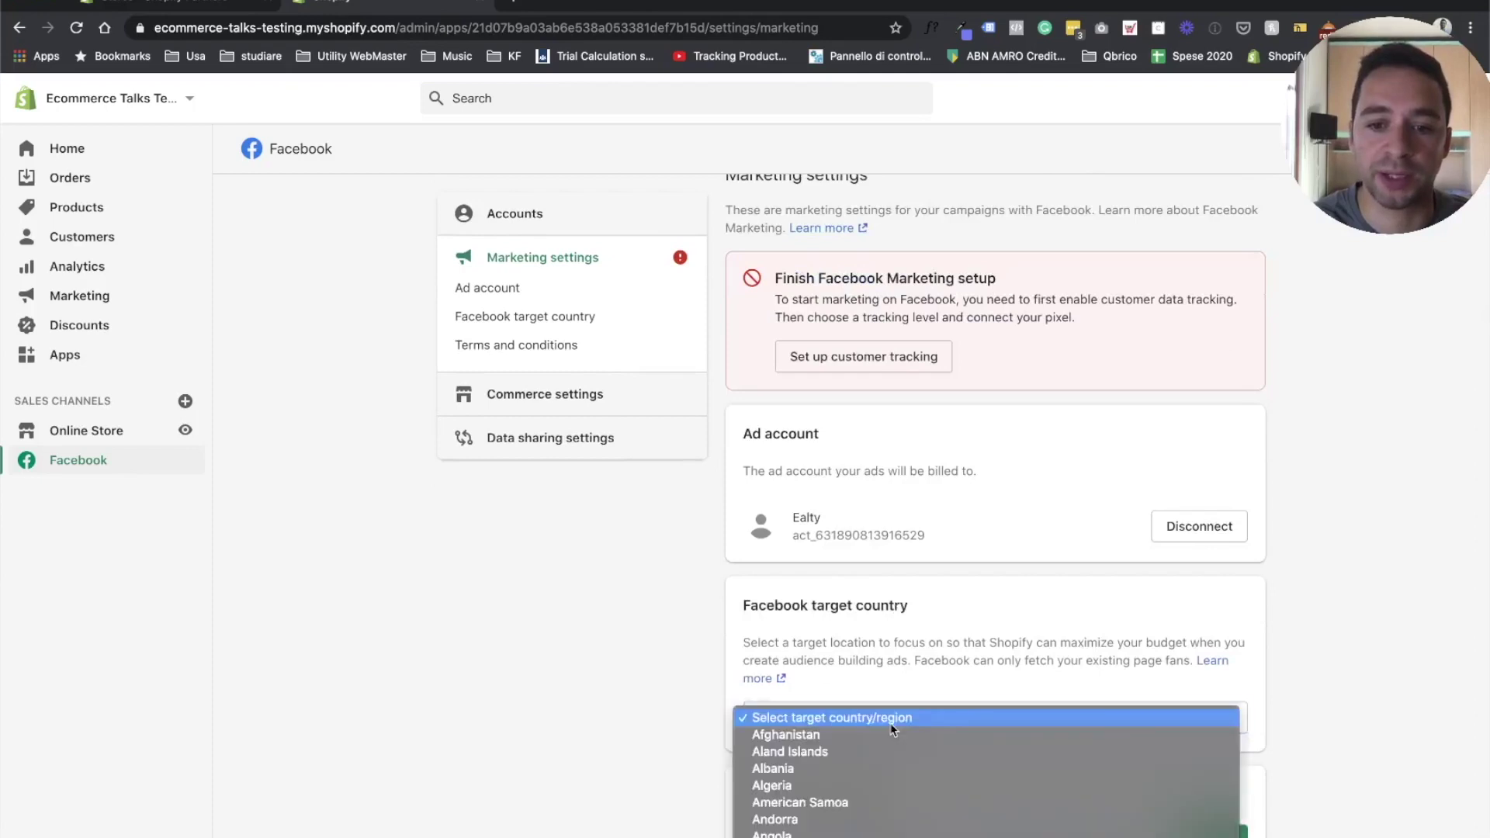
scroll(891, 724, down, 20)
click(891, 724)
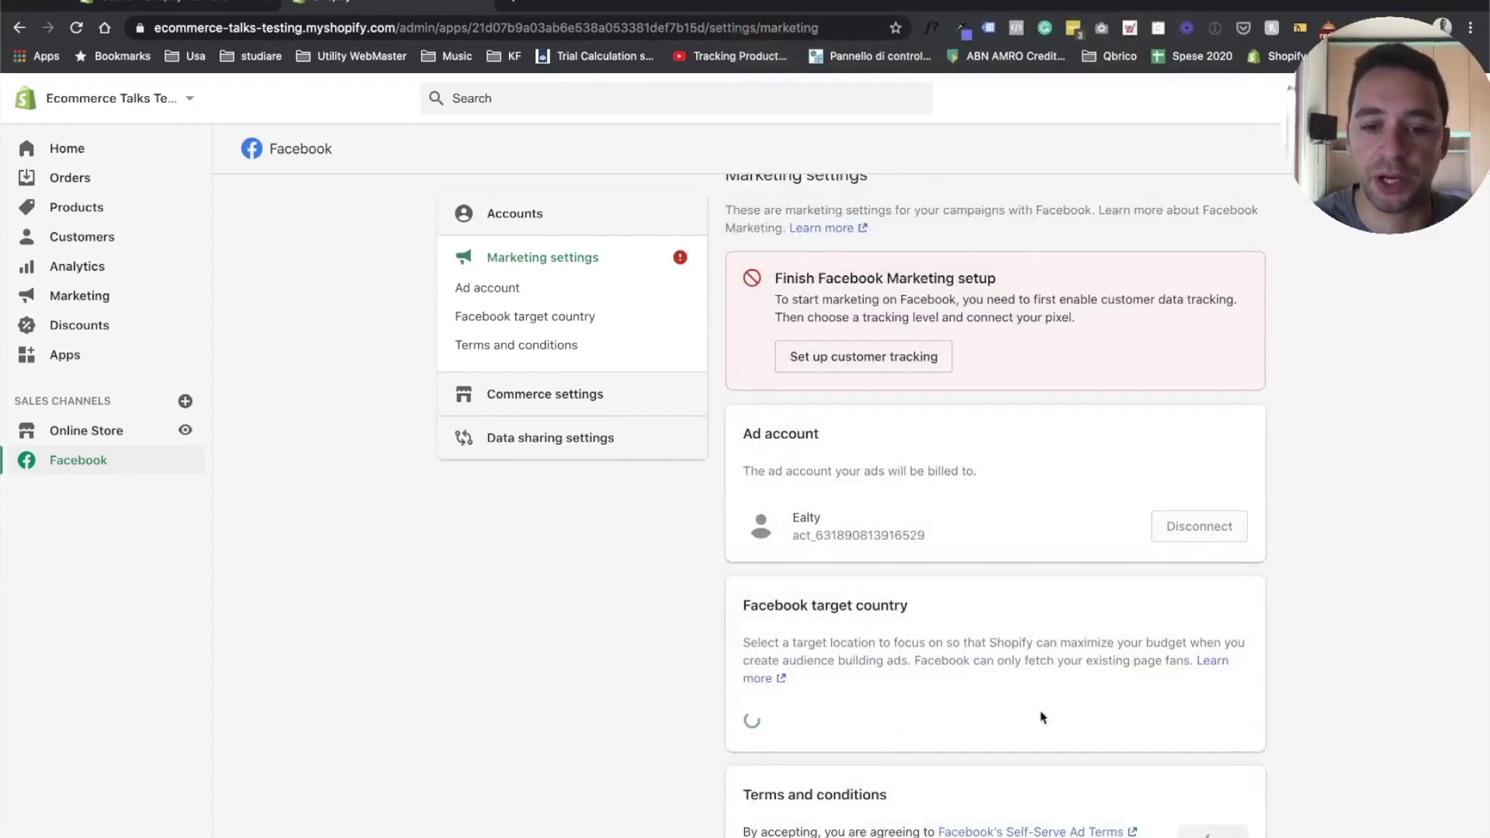
click(1213, 832)
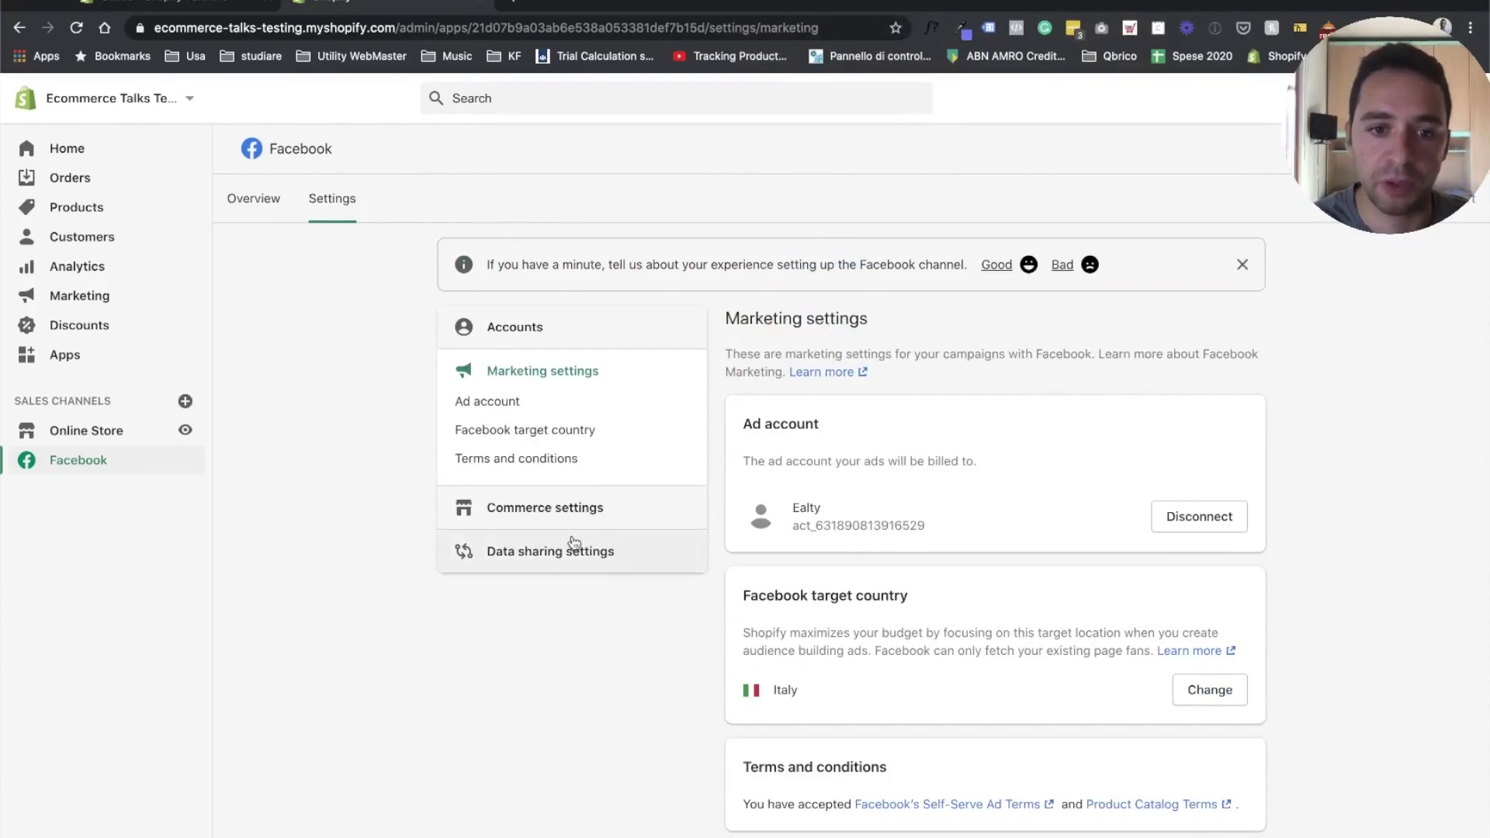
Review the data sharing settings, including the tracking level and connected pixel, and open the commerce settings
click(518, 564)
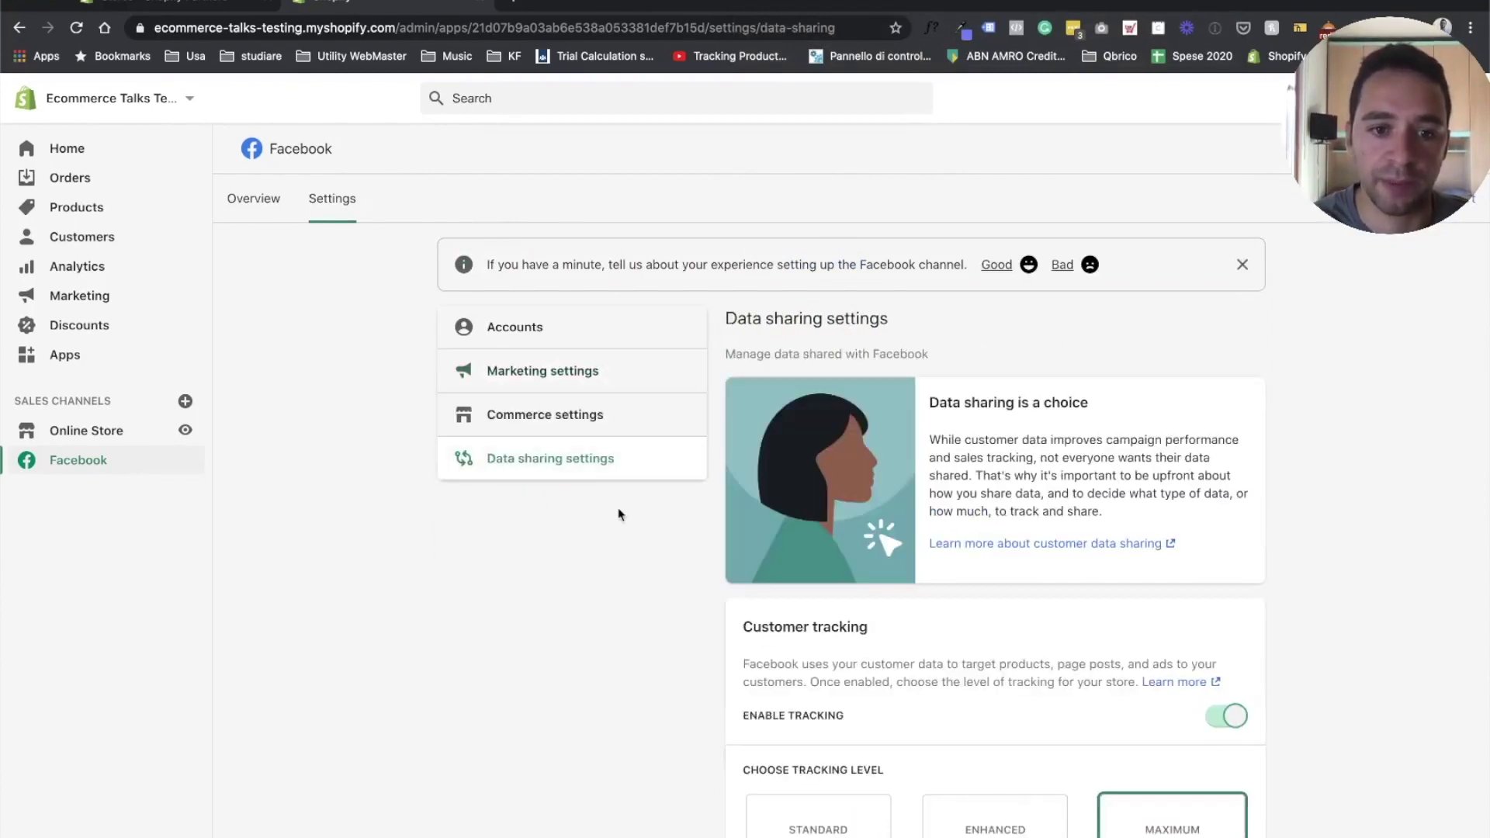
scroll(562, 555, down, 3)
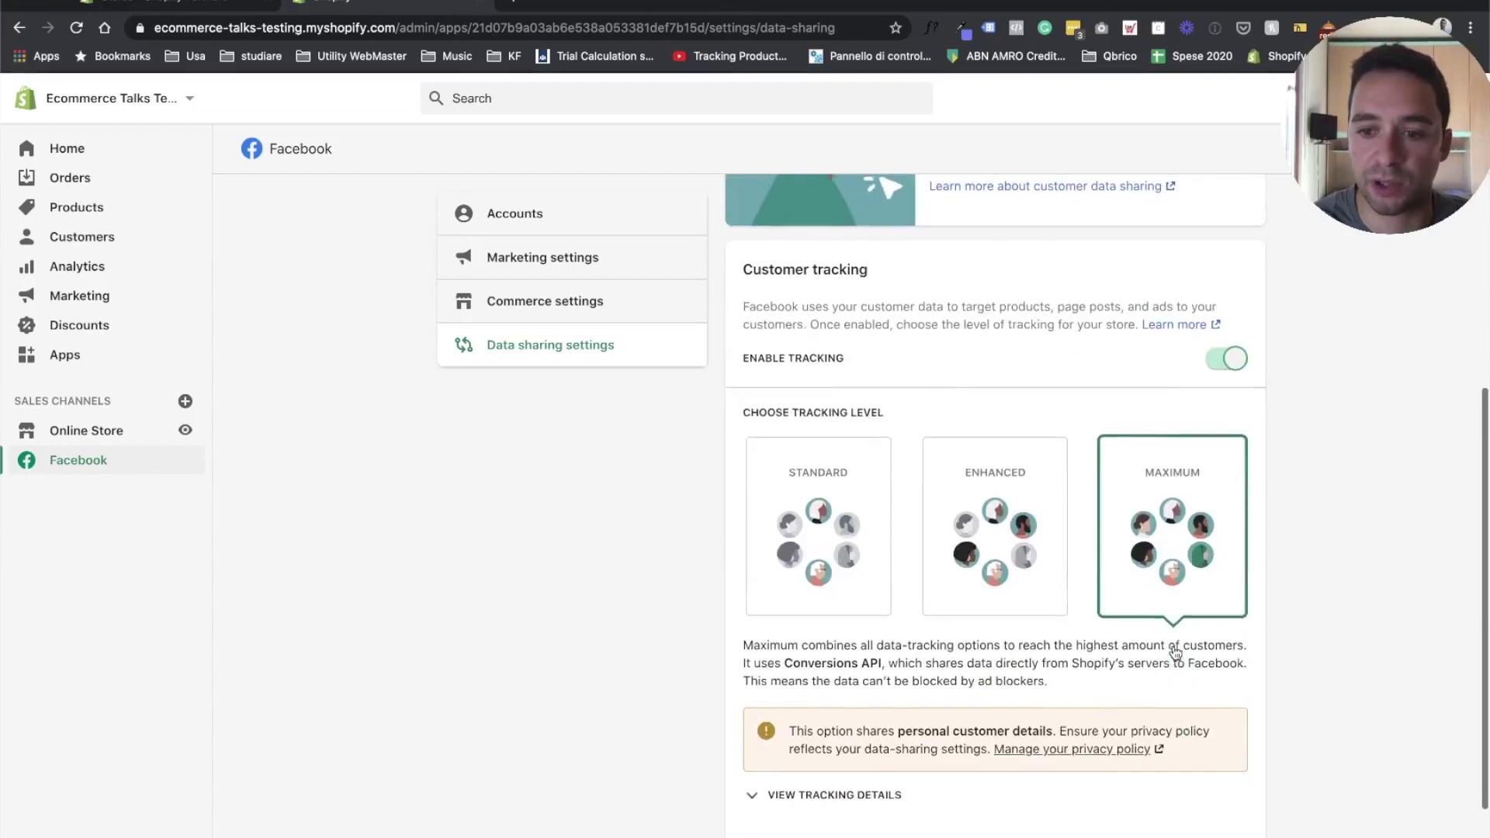
scroll(1181, 725, down, 3)
scroll(1184, 512, down, 2)
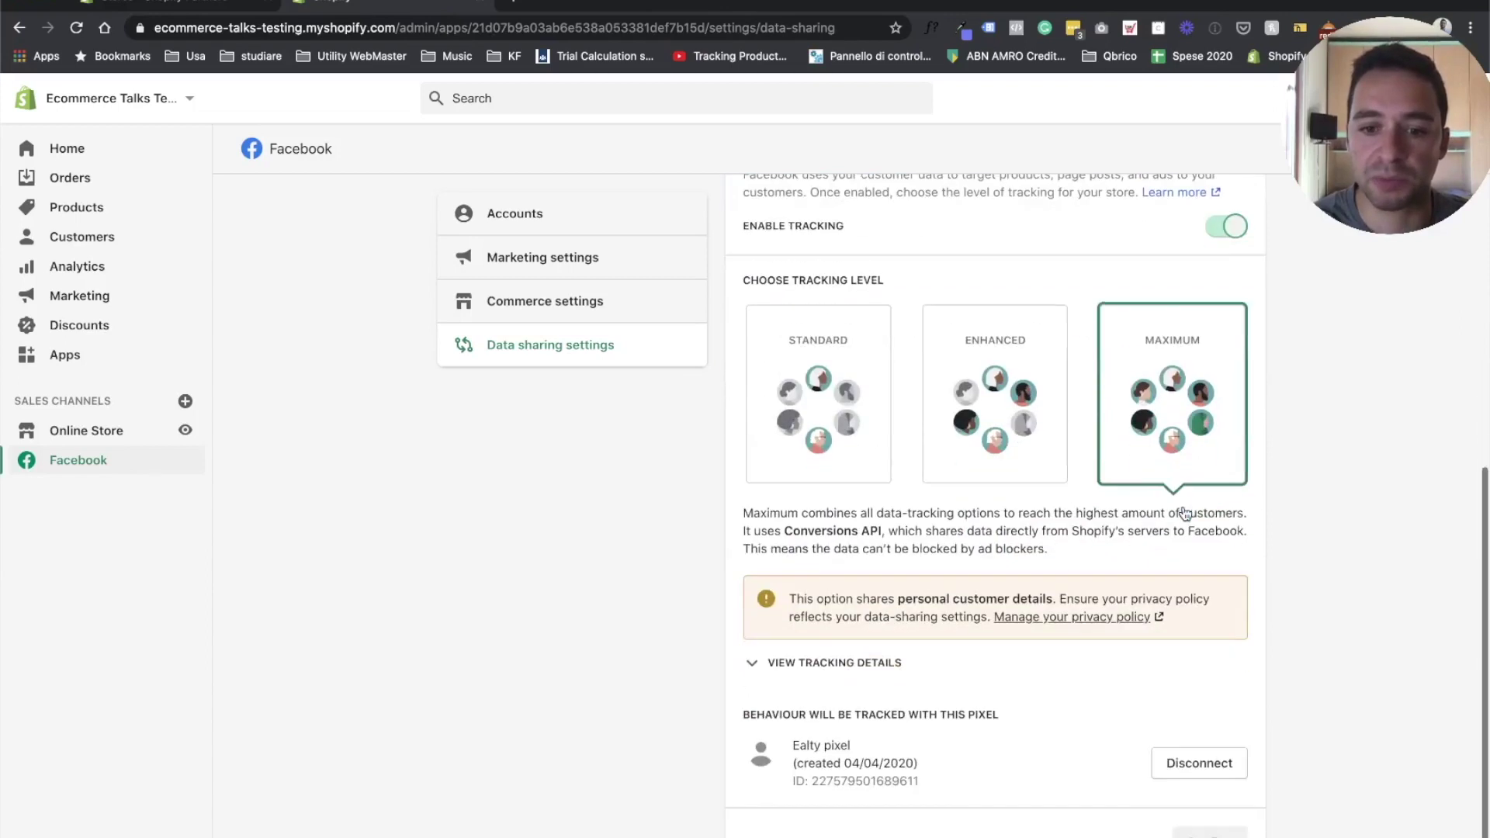
scroll(699, 591, up, 10)
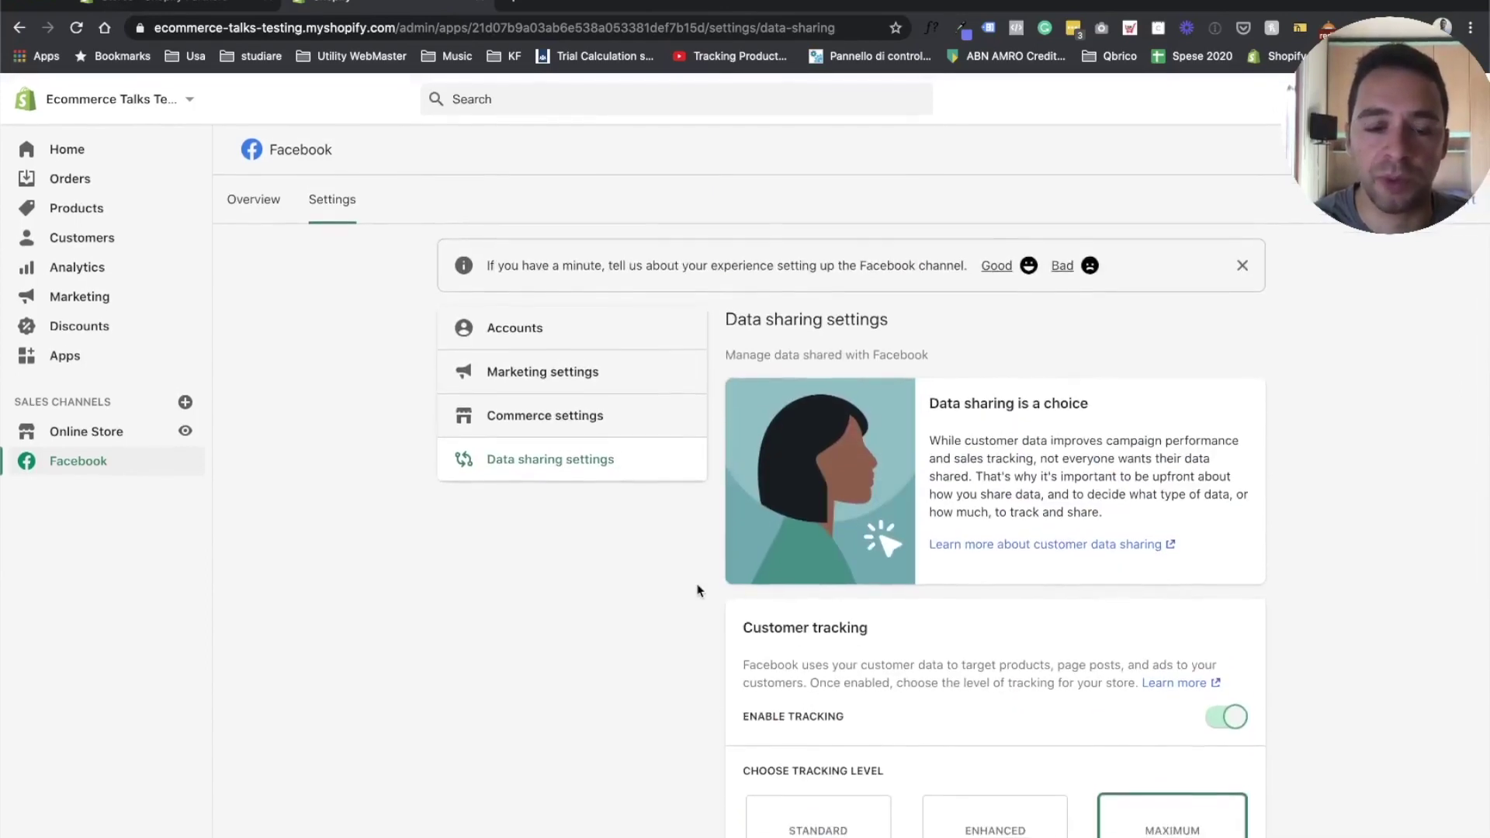
click(546, 426)
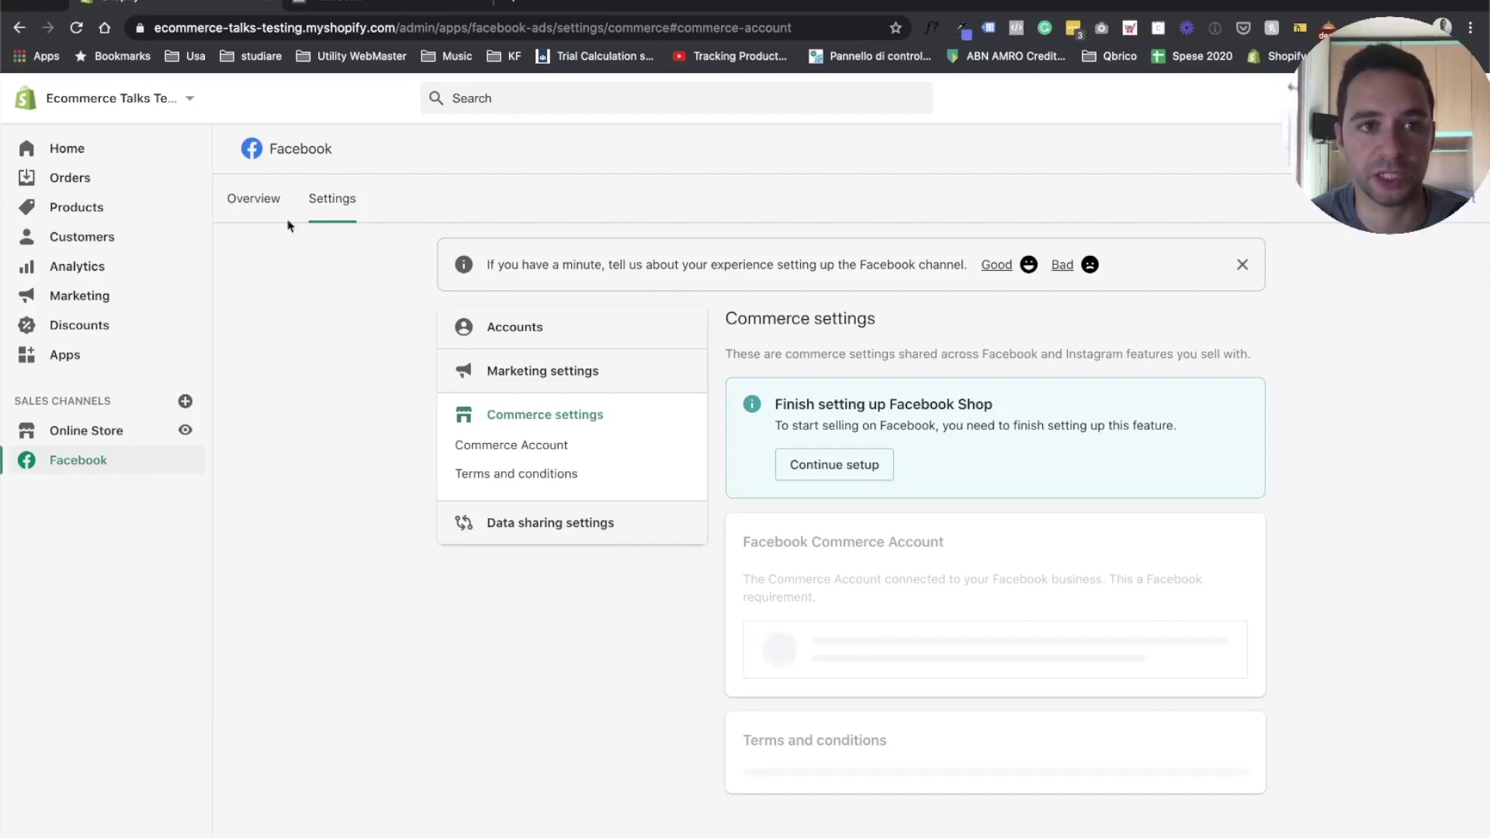
Switch to the Ealty pixel settings in Facebook Events Manager and expand the automatic advanced matching options to examine the shared customer fields
click(346, 7)
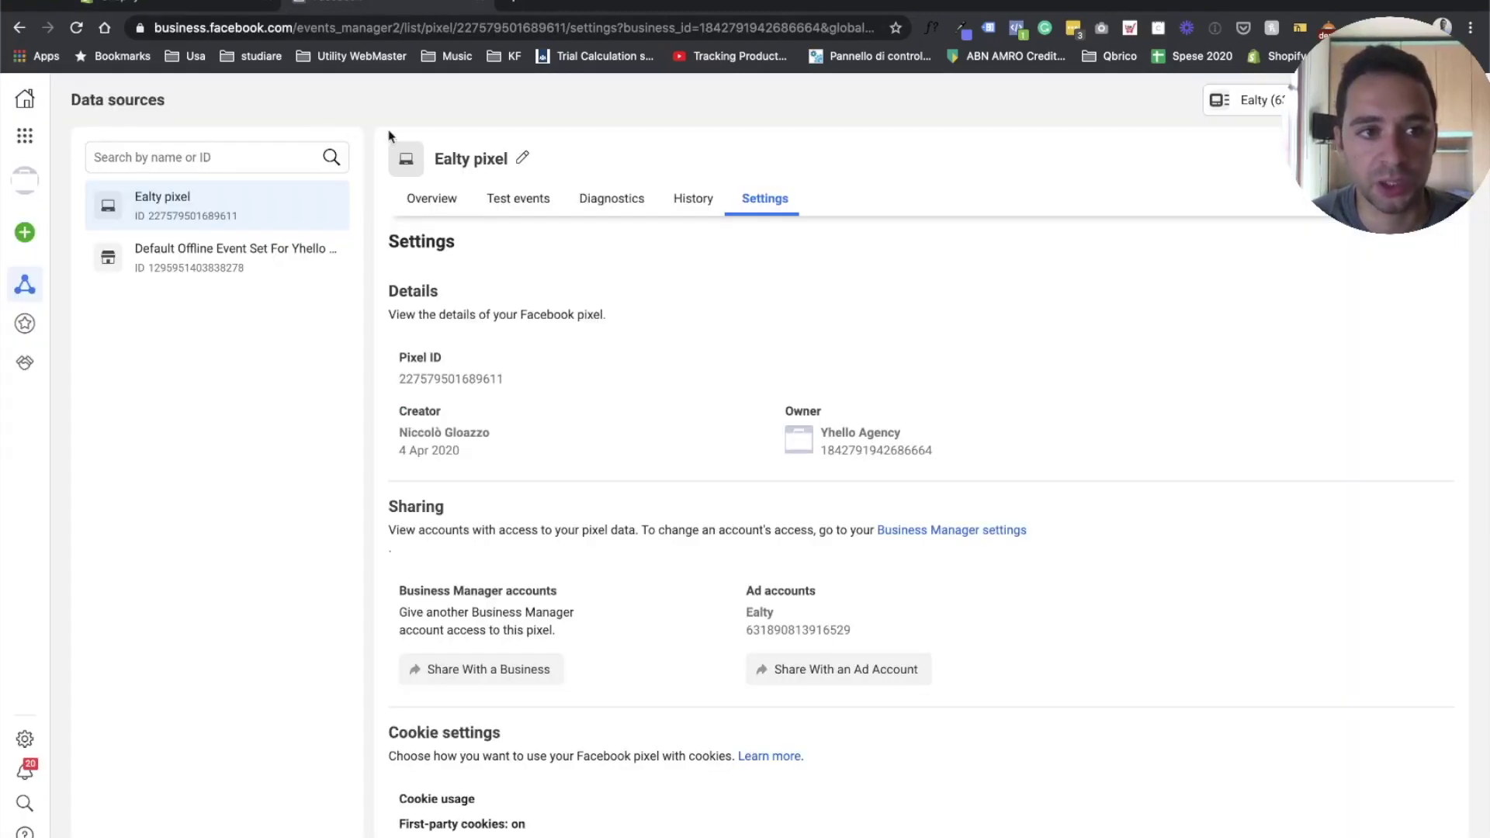
scroll(664, 579, down, 7)
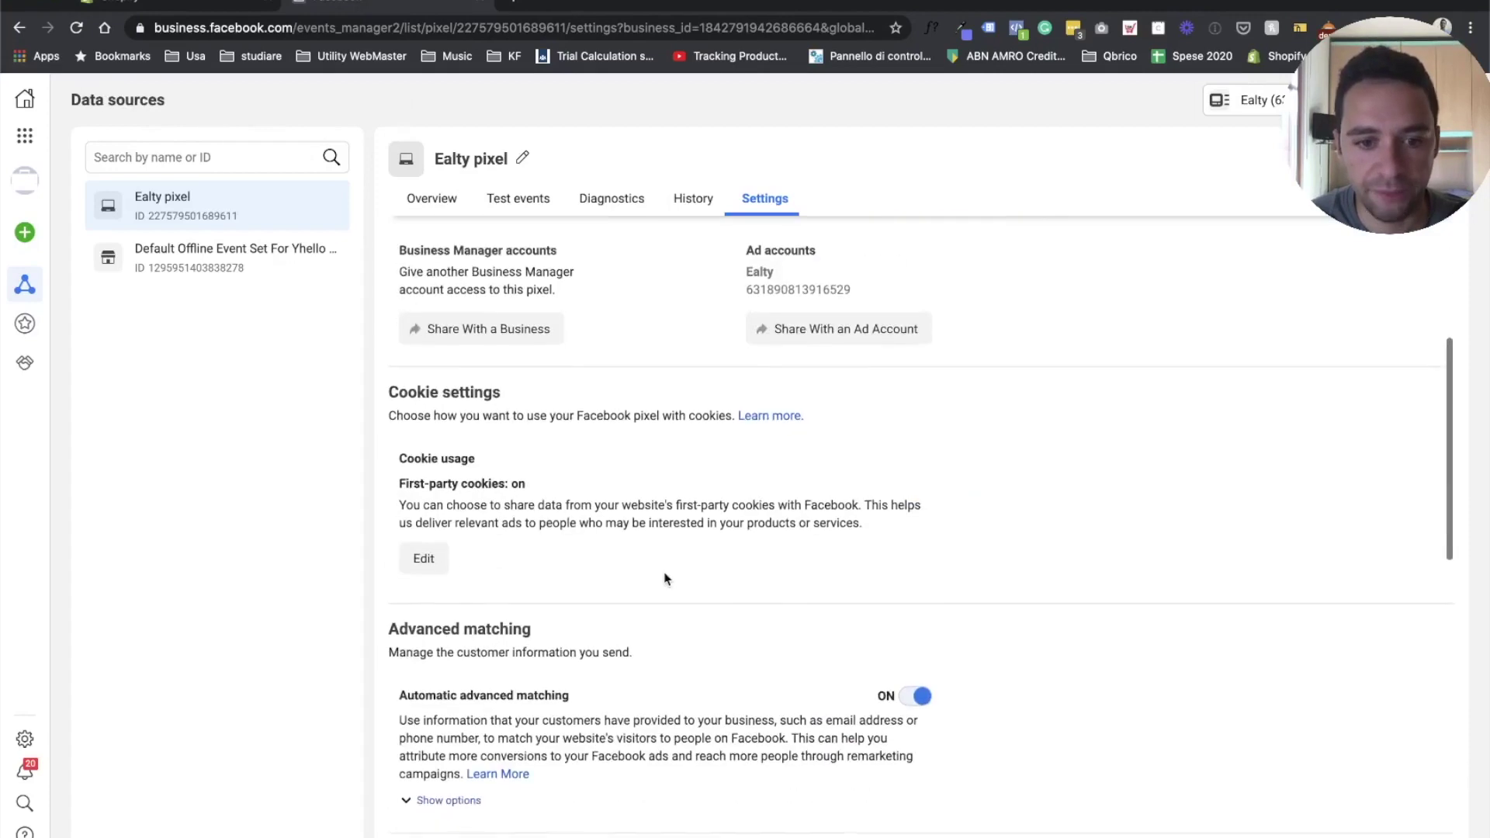
drag(396, 453, 581, 458)
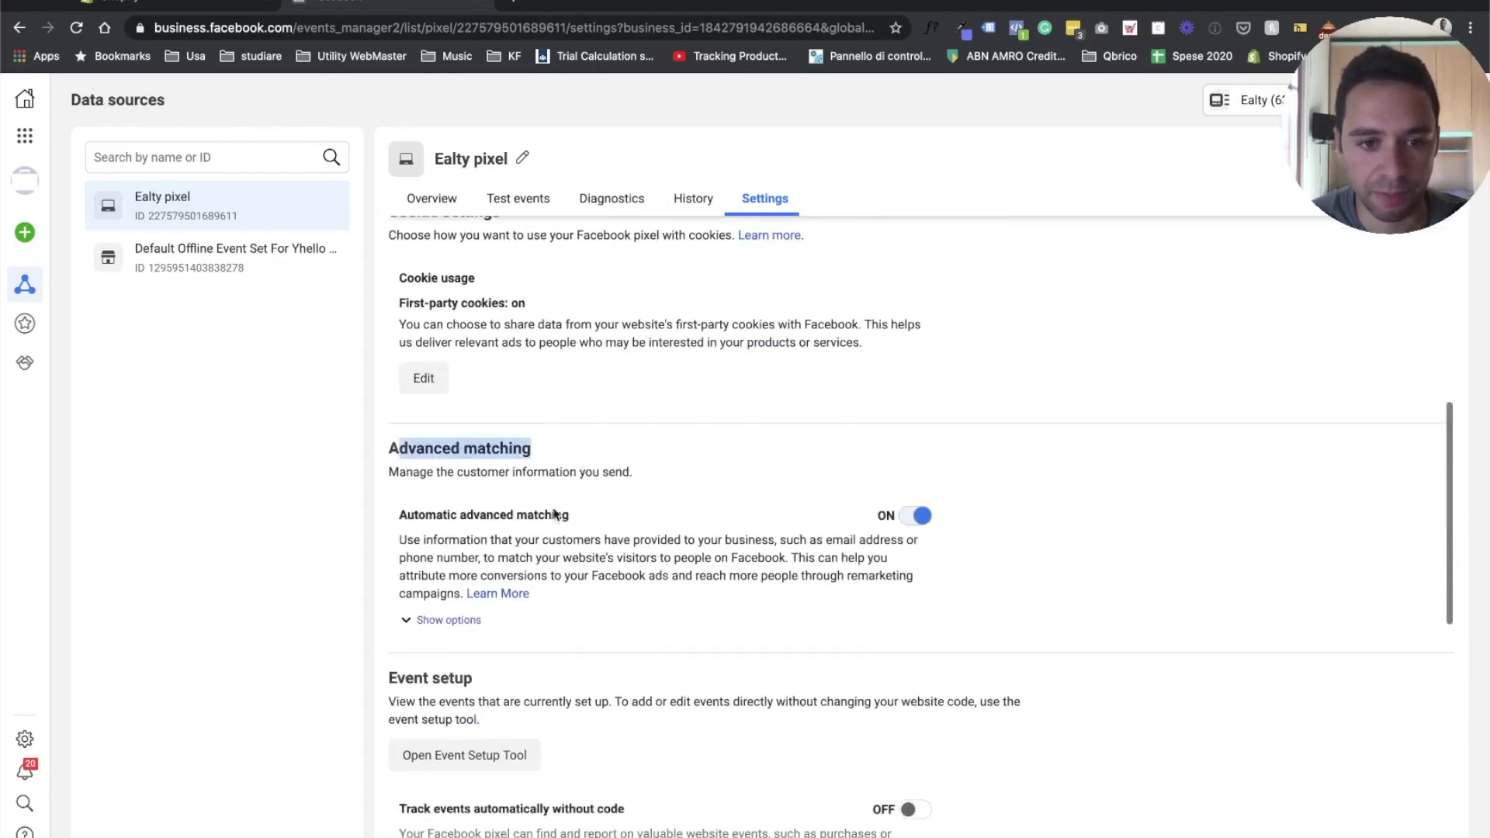
click(465, 620)
scroll(808, 613, down, 3)
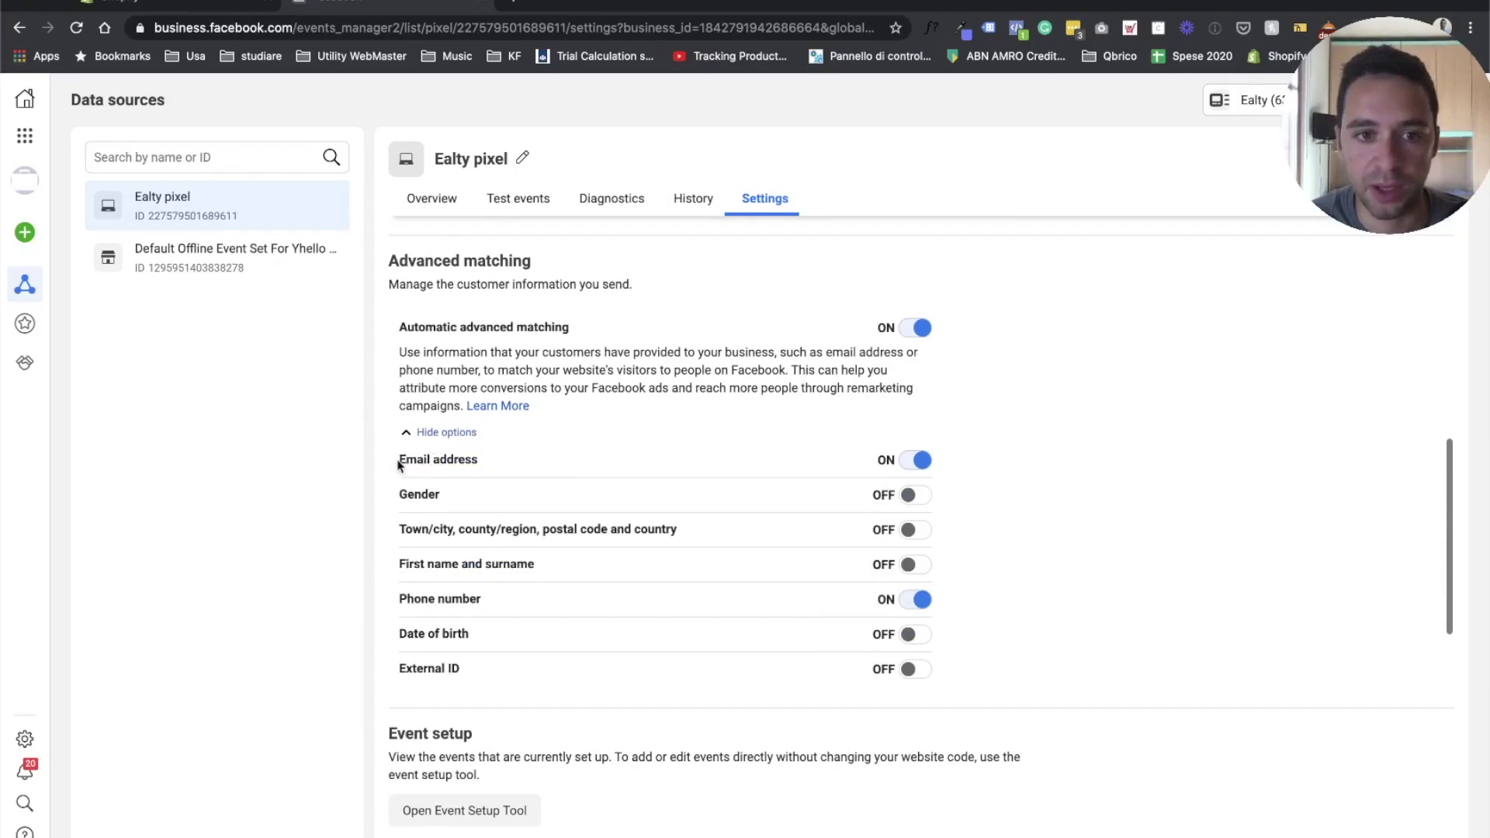
drag(402, 460, 480, 458)
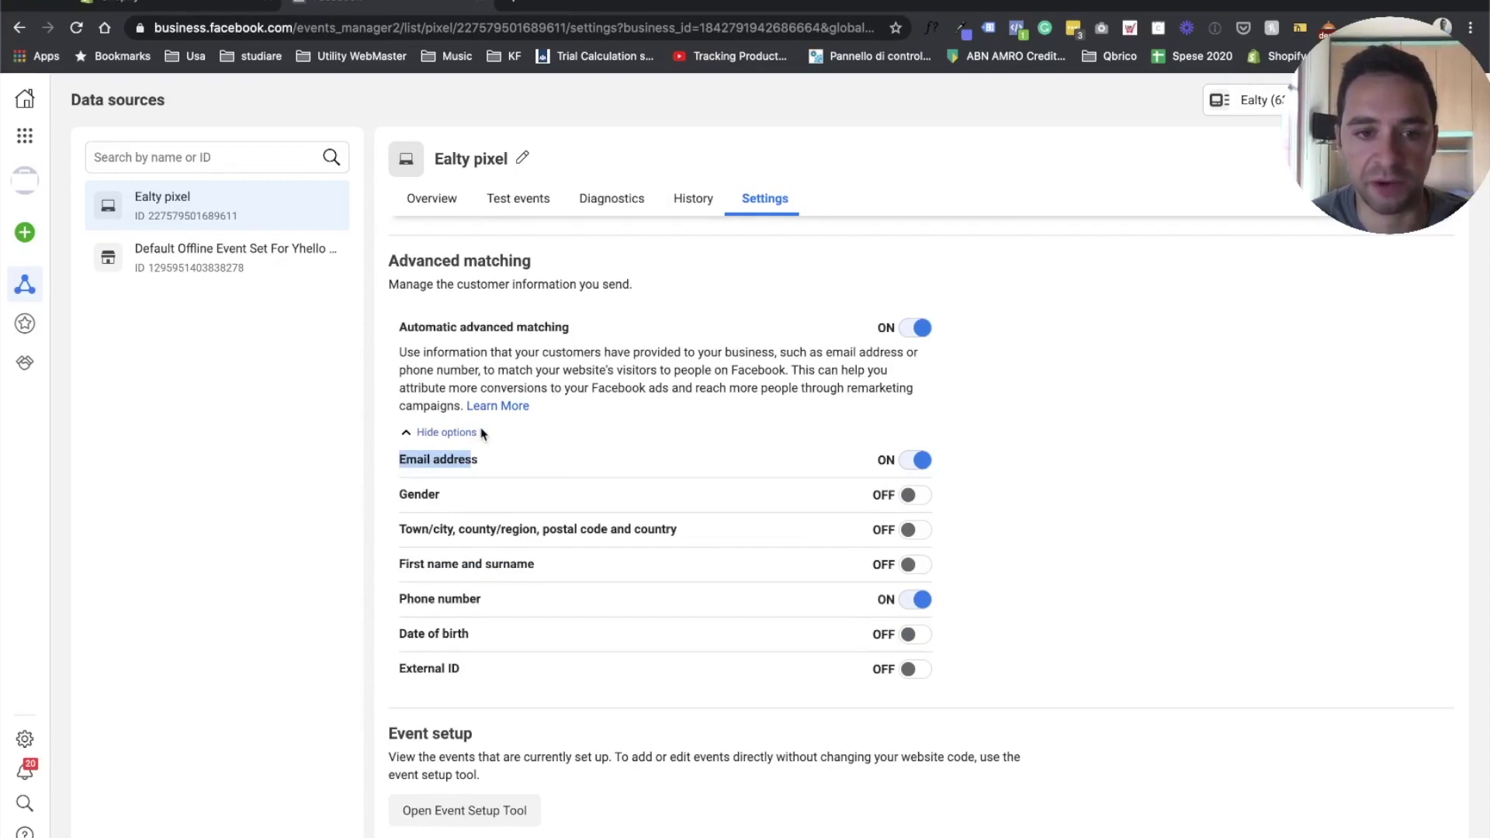
click(442, 465)
drag(406, 459, 474, 463)
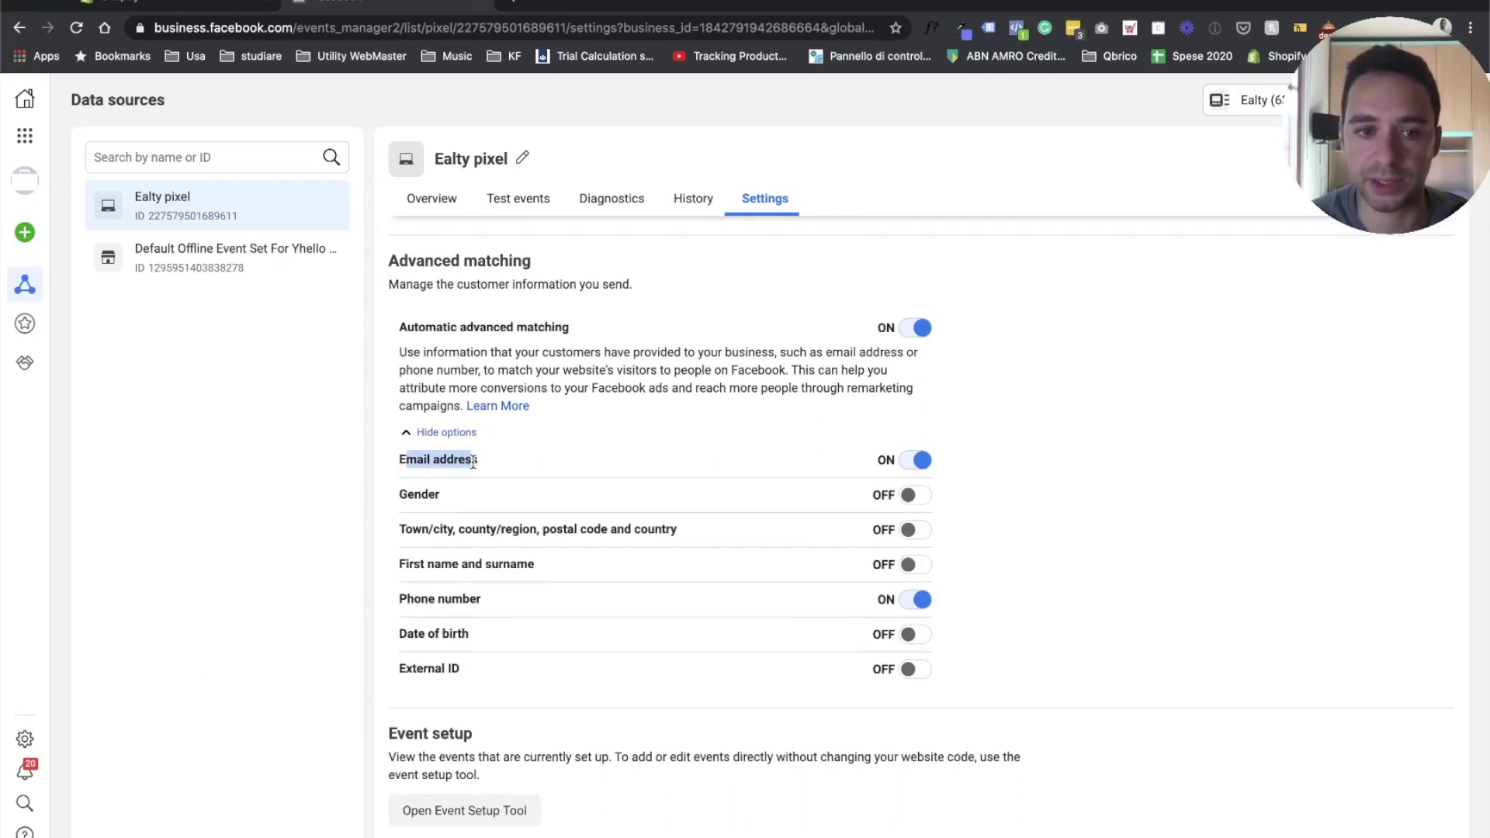
Turn on advanced matching for gender, for town/city, county/region, postal code and country, and for first name and surname
scroll(697, 593, down, 1)
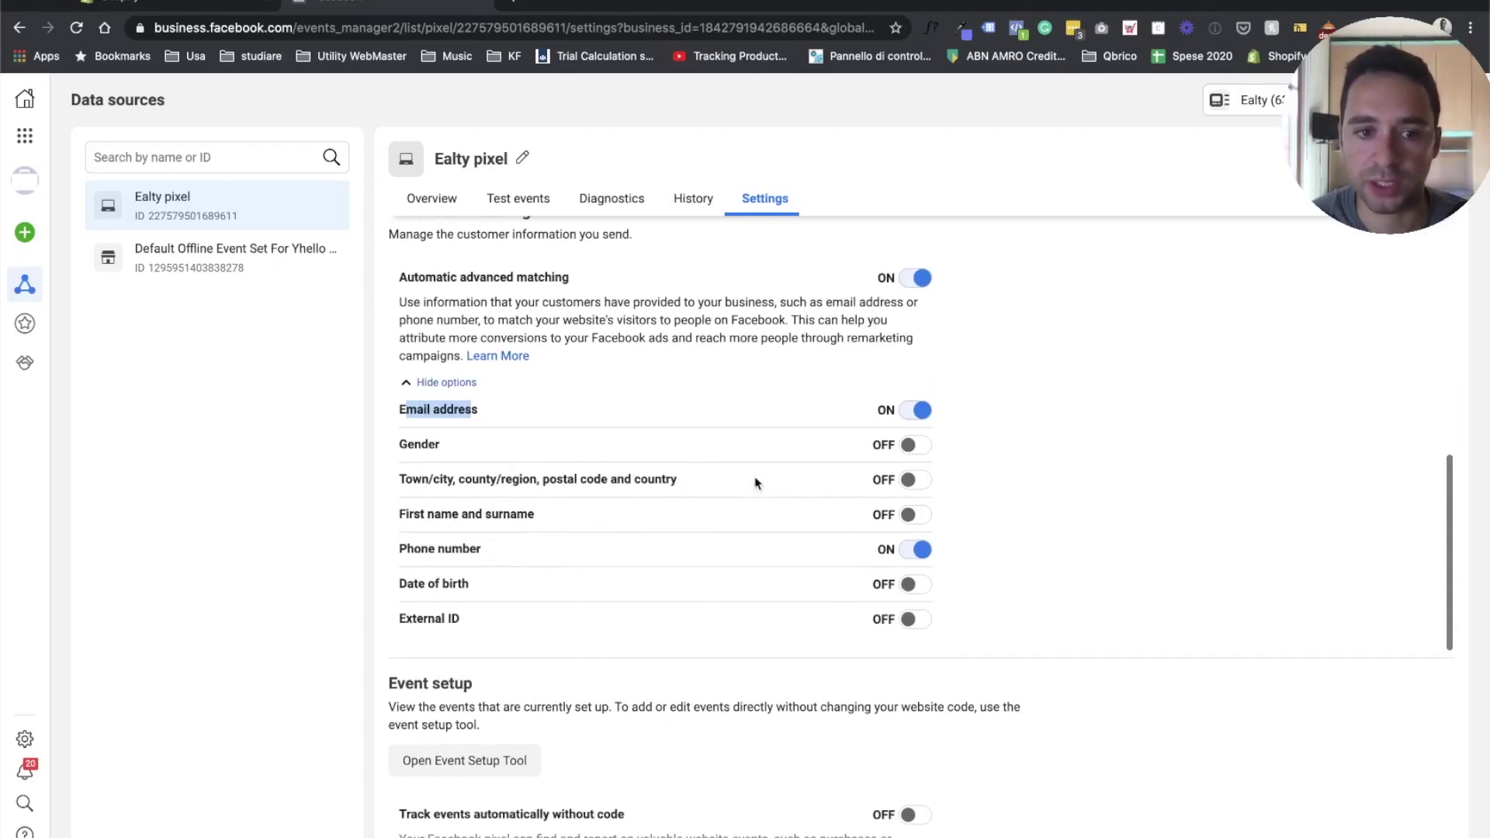
click(913, 481)
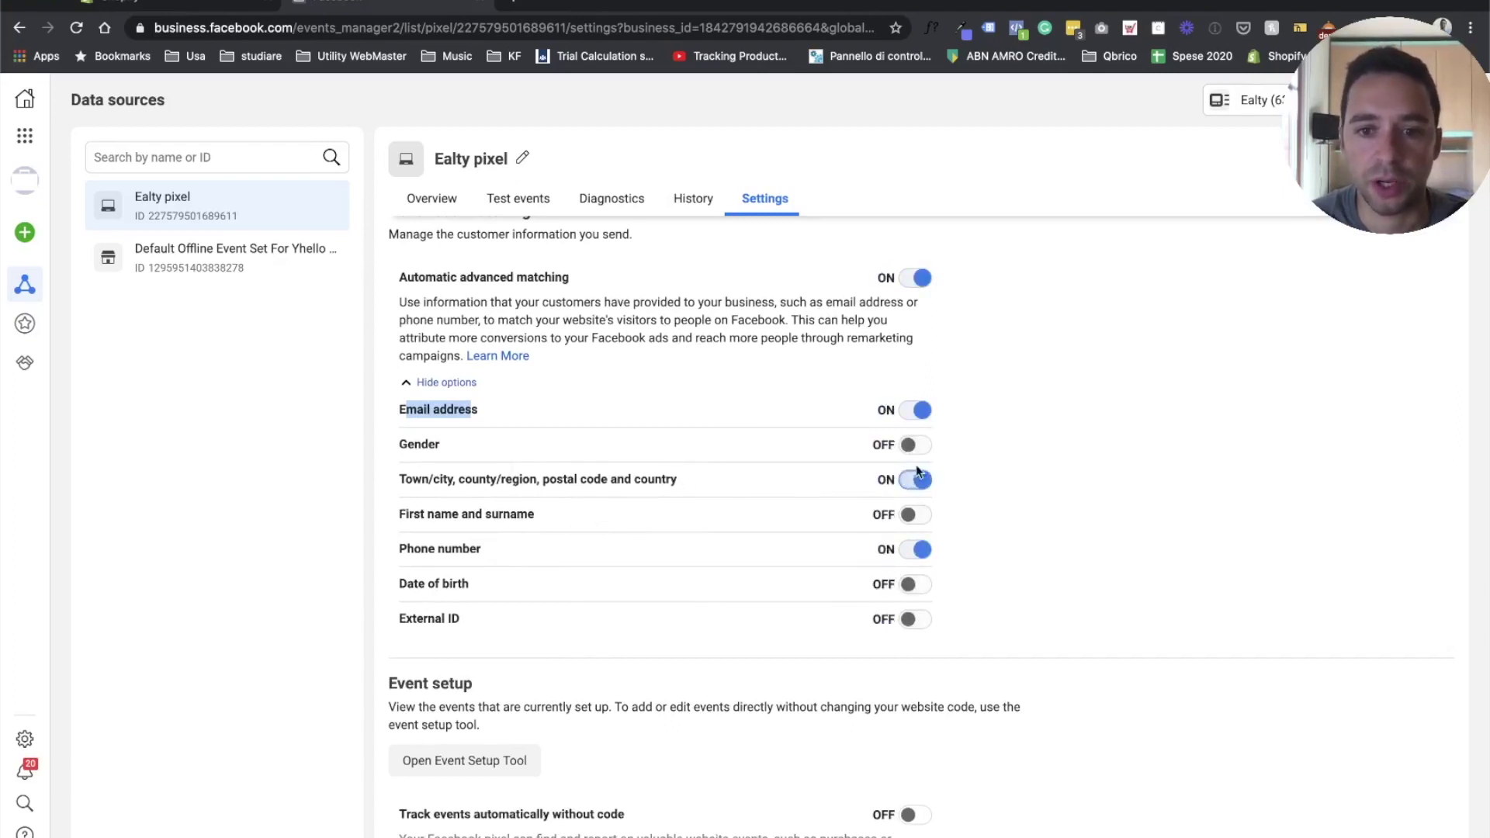
click(916, 516)
click(910, 516)
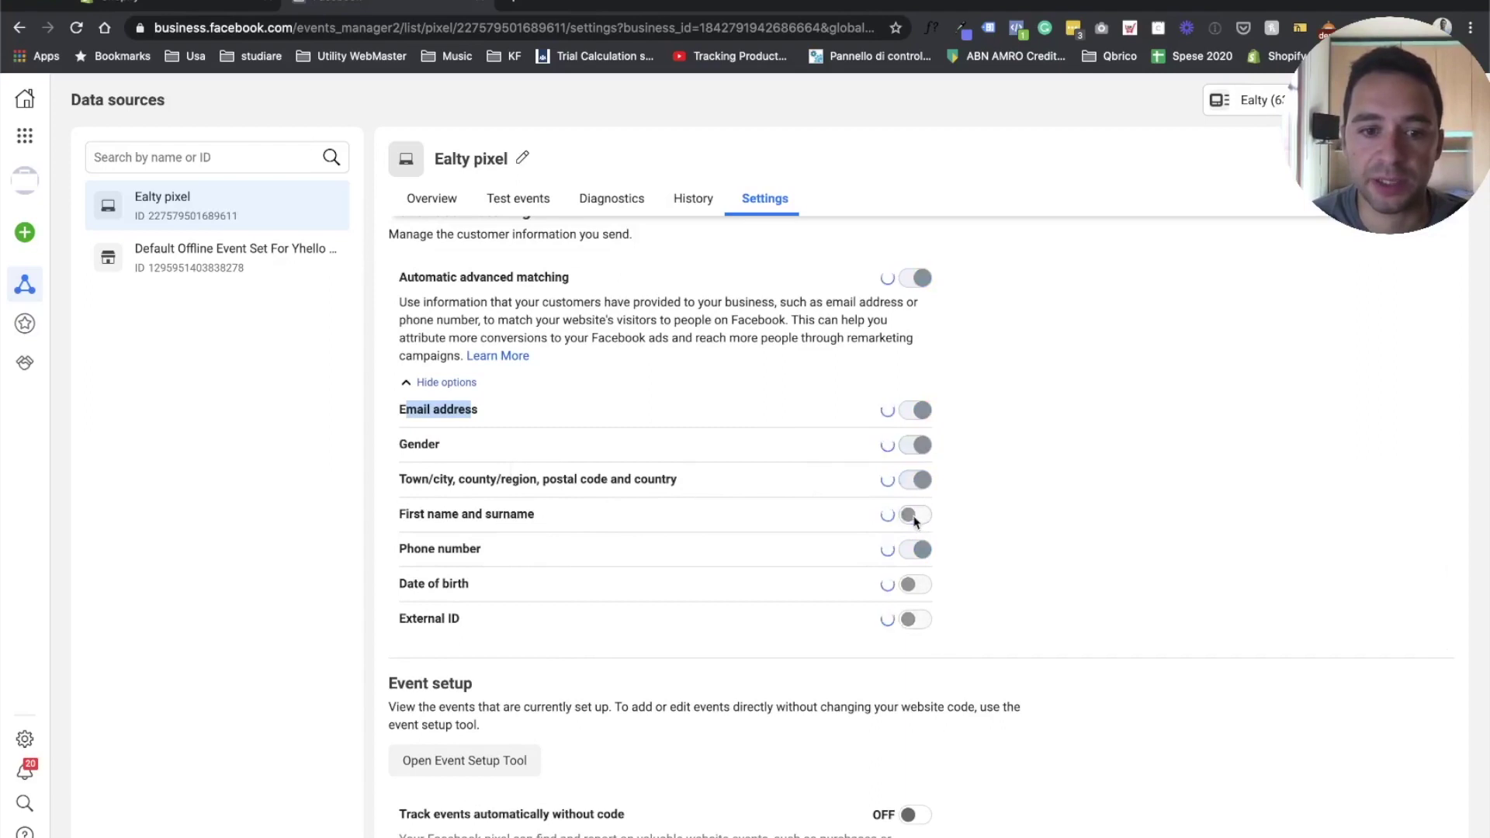
scroll(719, 616, down, 9)
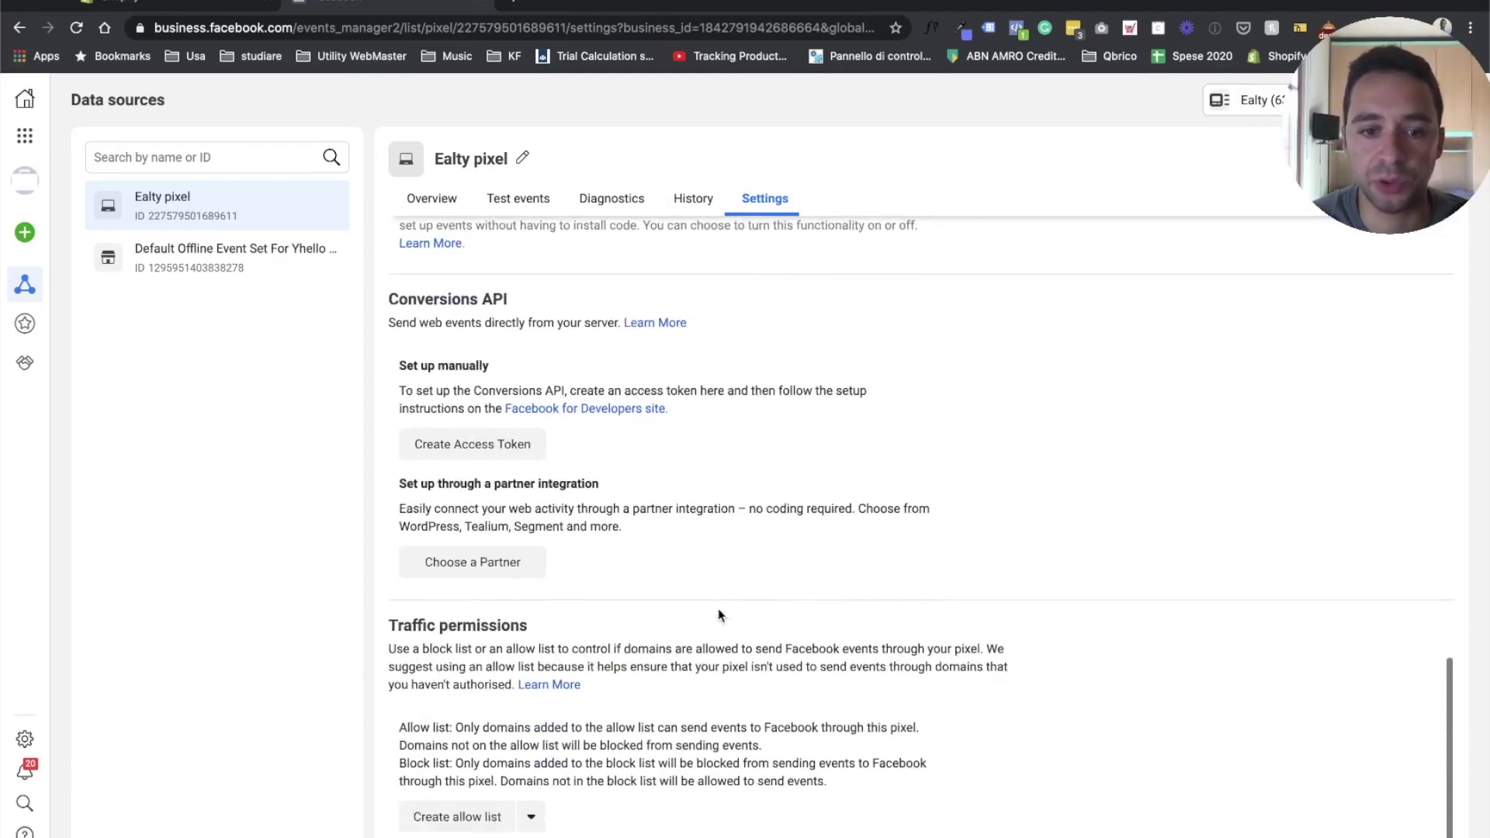
scroll(719, 616, up, 12)
scroll(719, 613, down, 2)
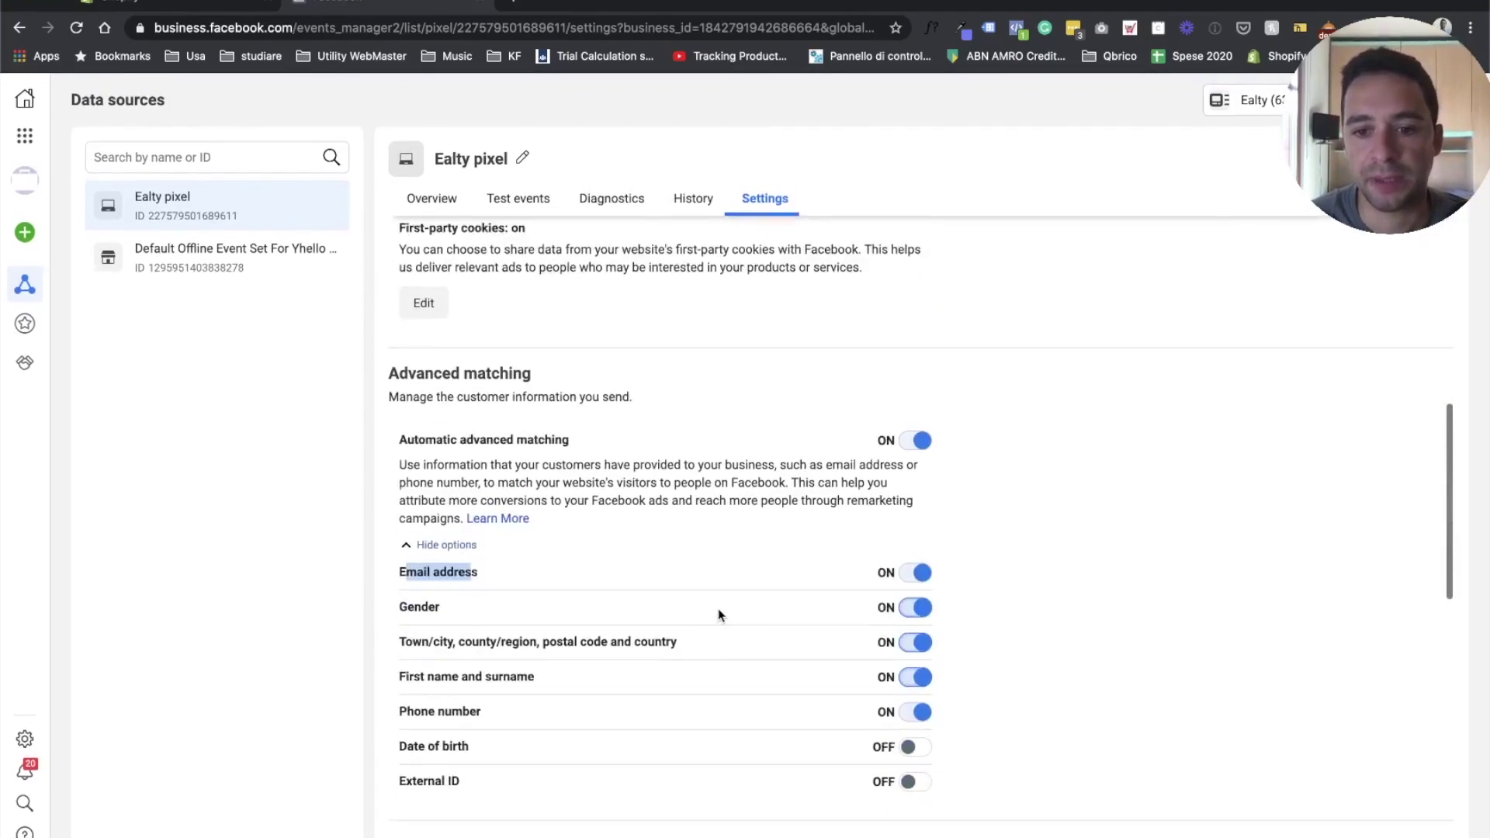
Examine the email address and phone number entries among the pixel's advanced matching options
click(444, 572)
double_click(444, 572)
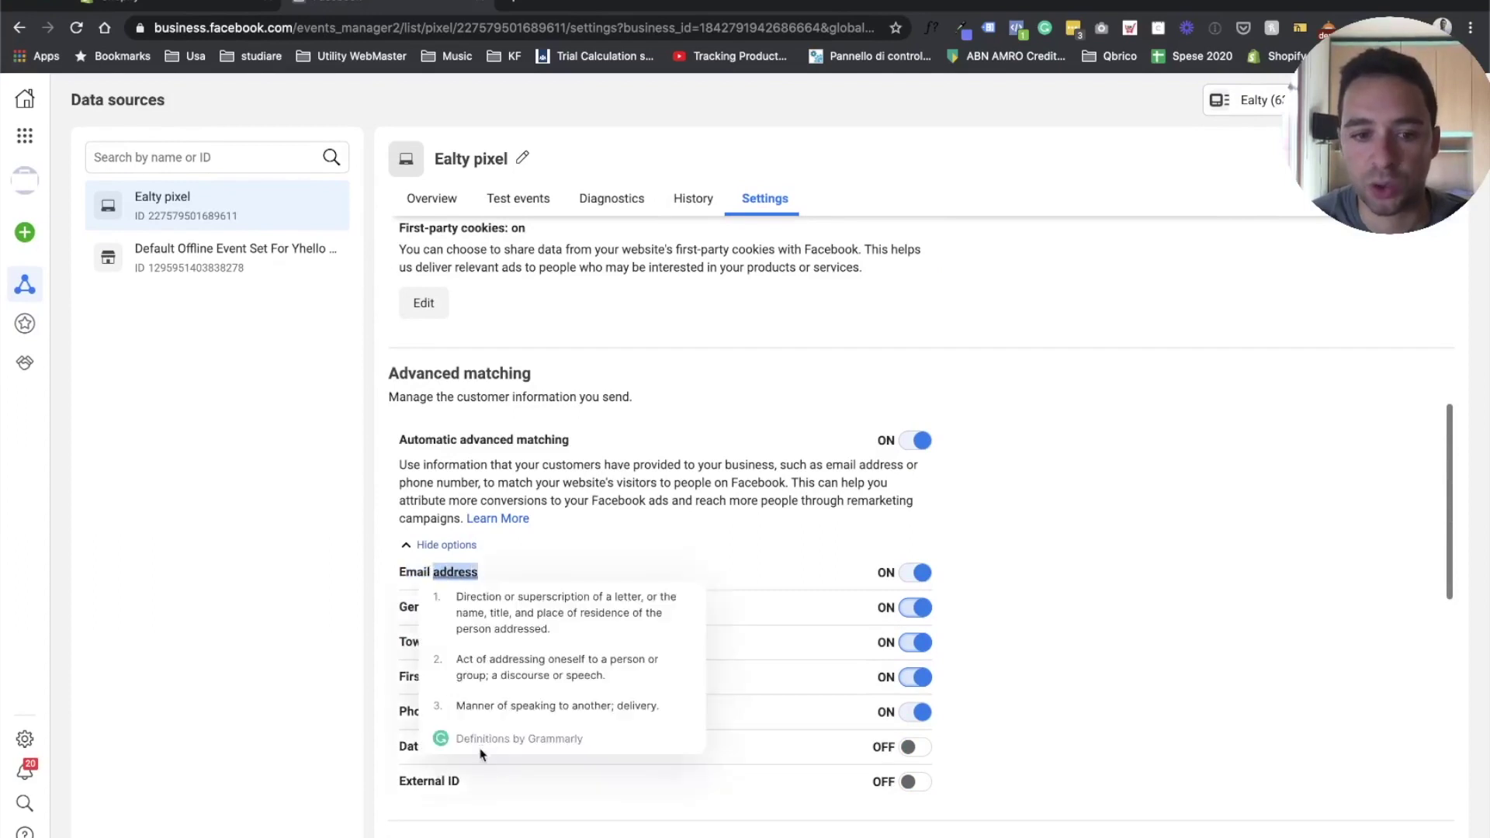
double_click(404, 711)
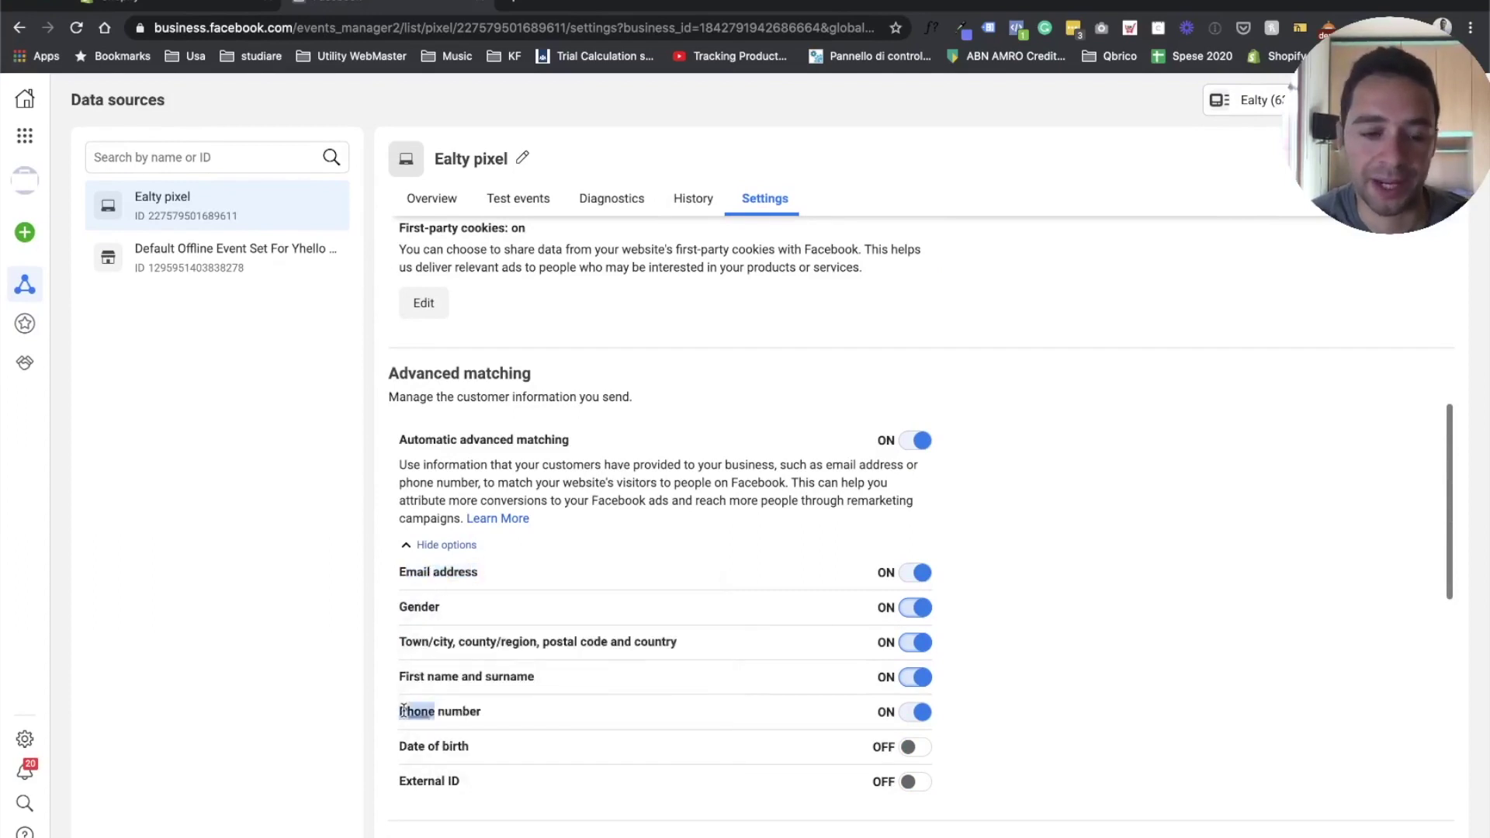
click(455, 718)
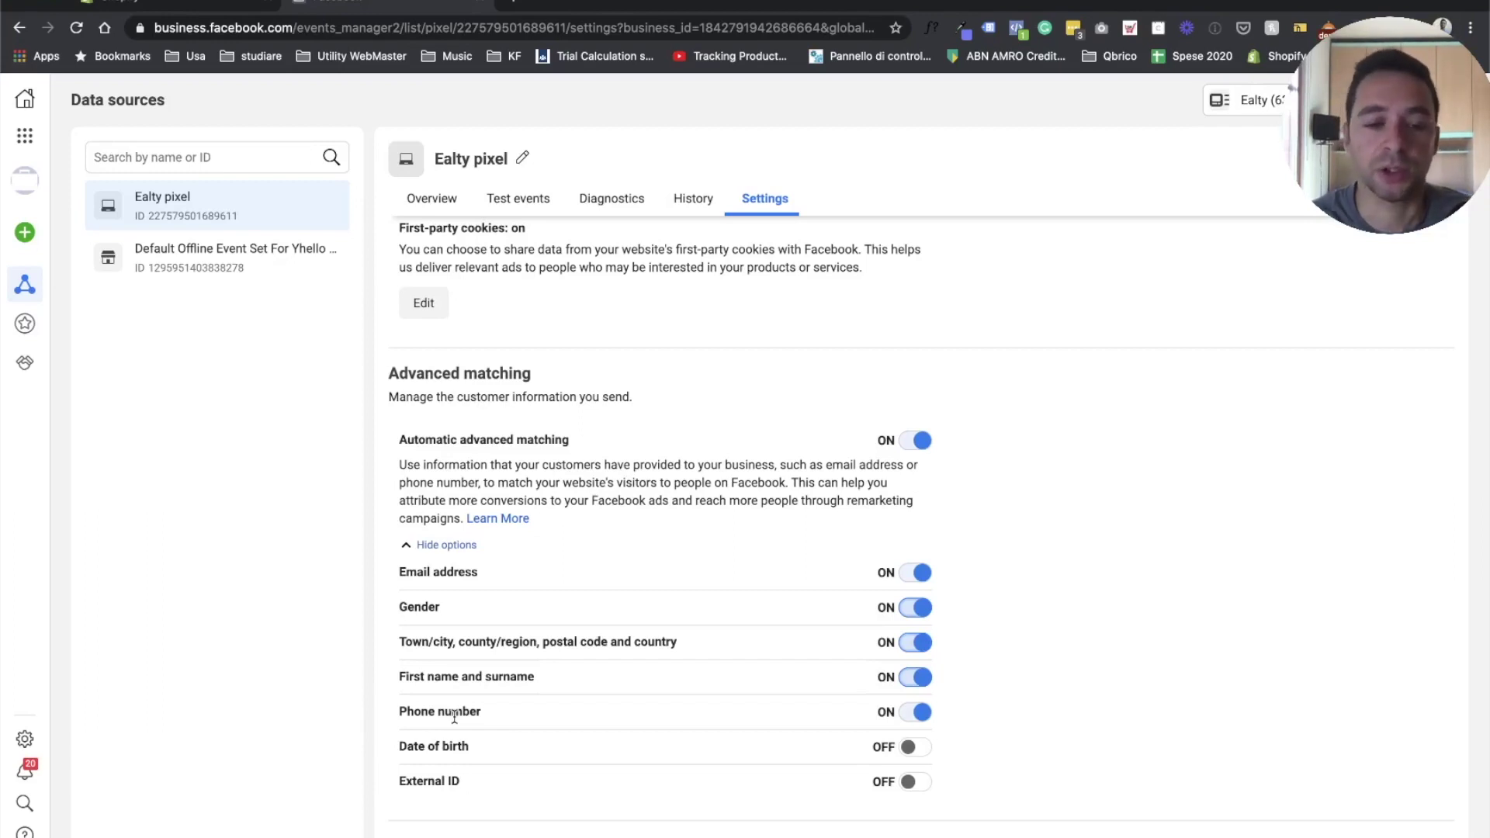
drag(399, 569, 472, 575)
click(461, 573)
Look over the Ealty pixel's overview and test events, and bring up the example screenshot with the Event match quality column
scroll(476, 696, up, 8)
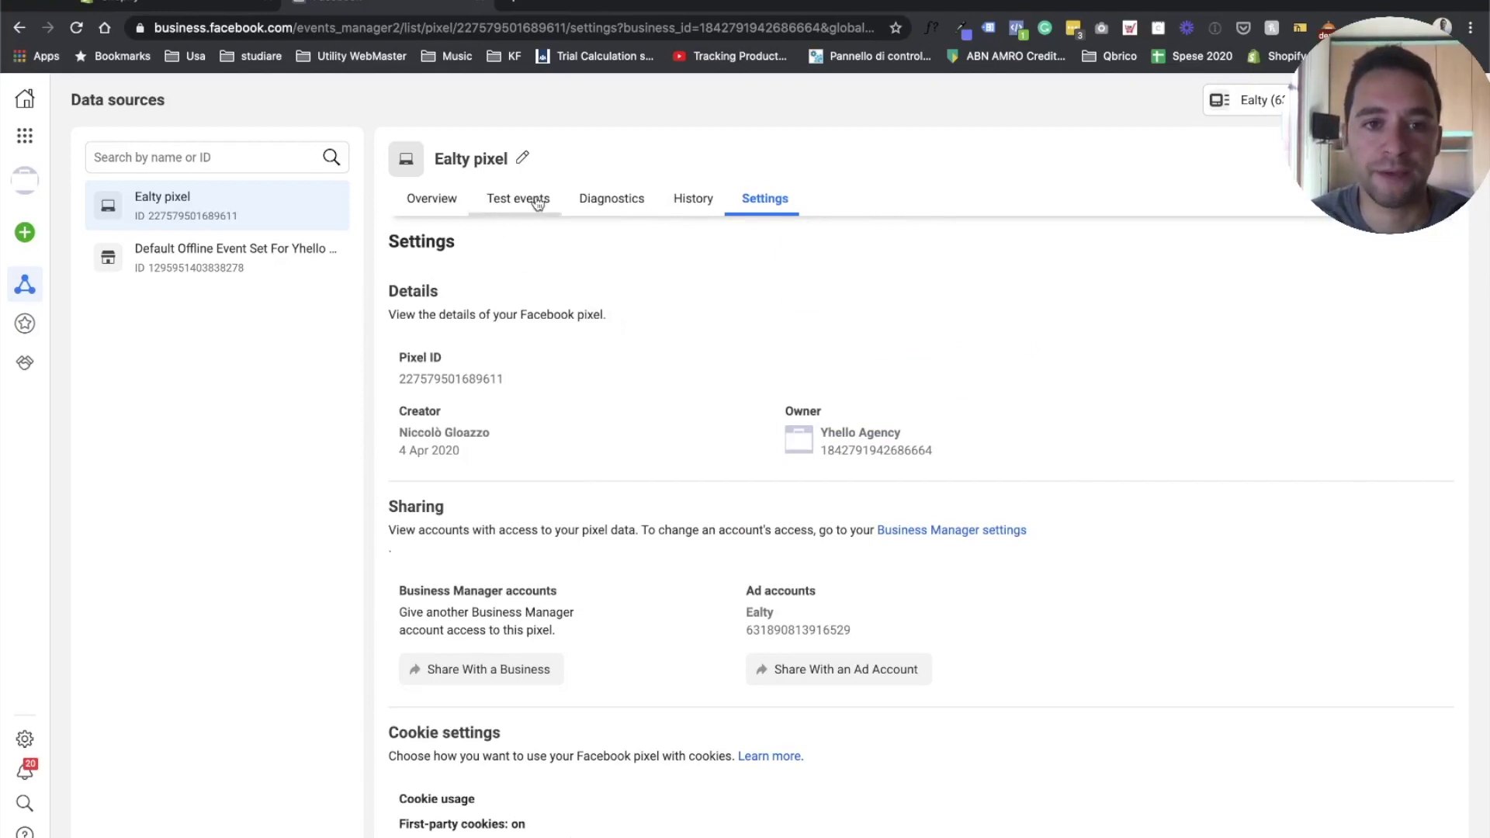
click(455, 204)
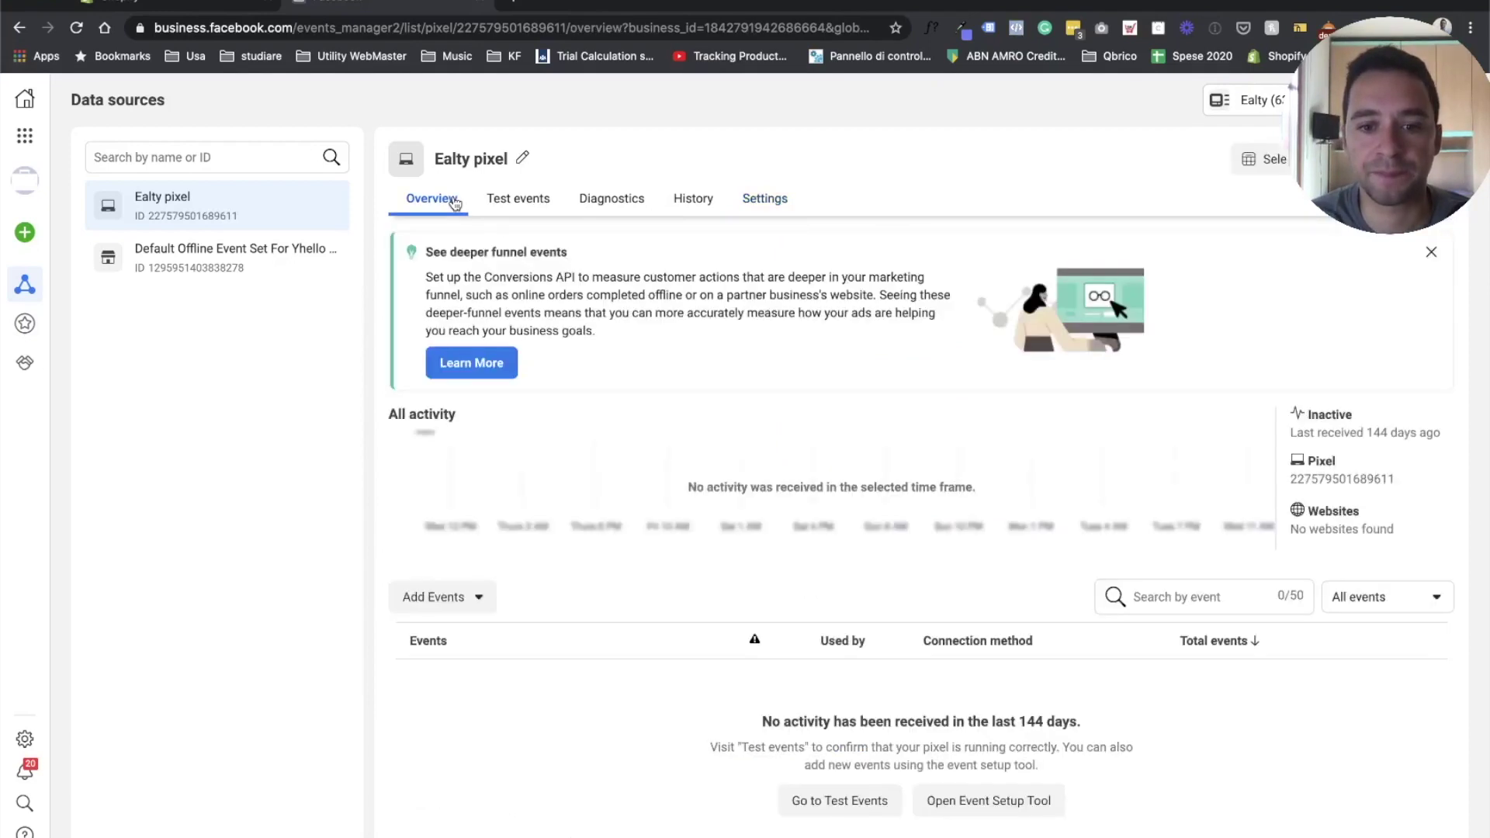
click(515, 211)
click(431, 207)
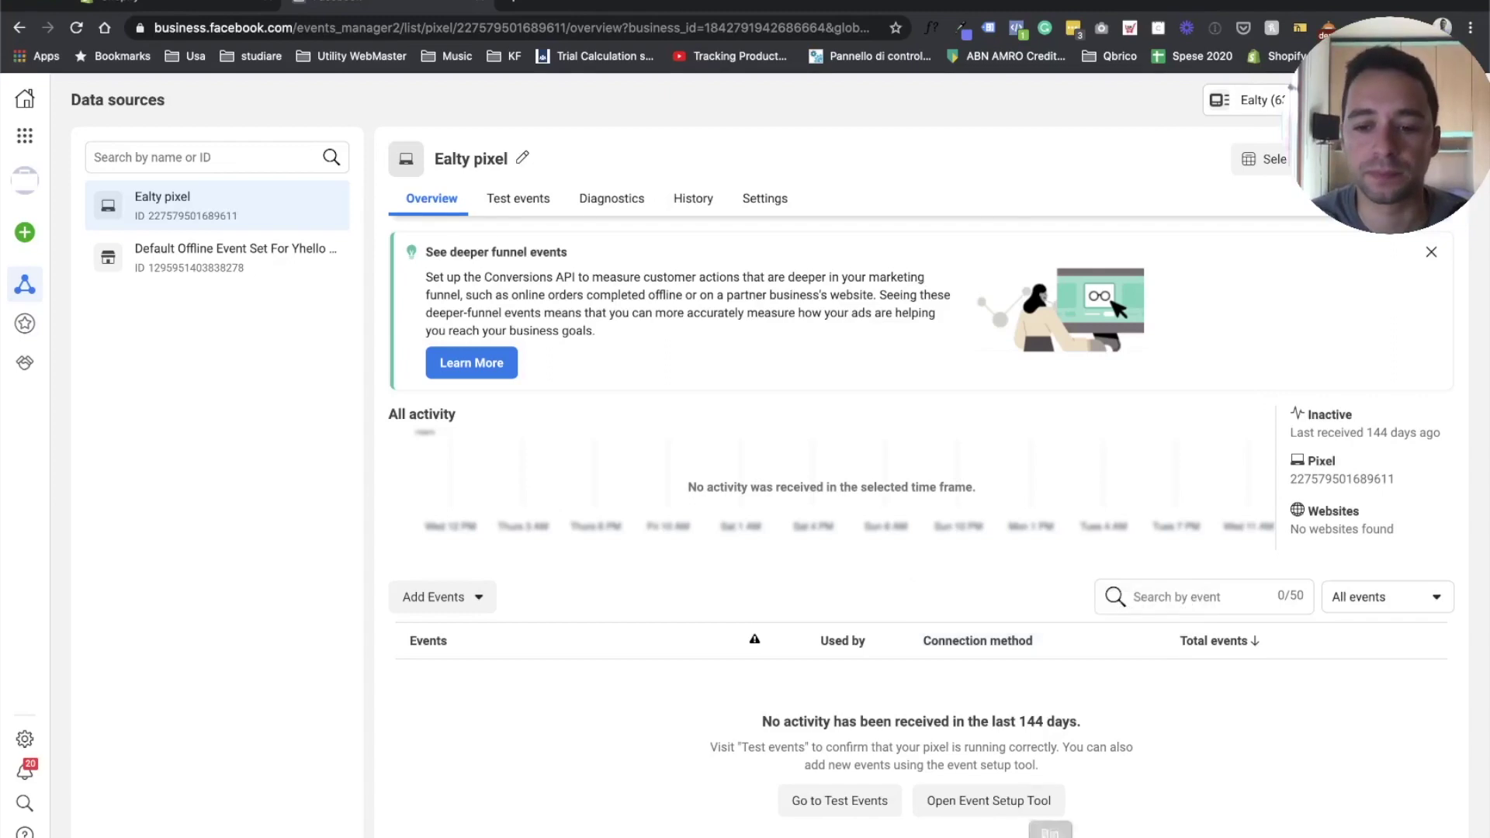
key(super+Tab)
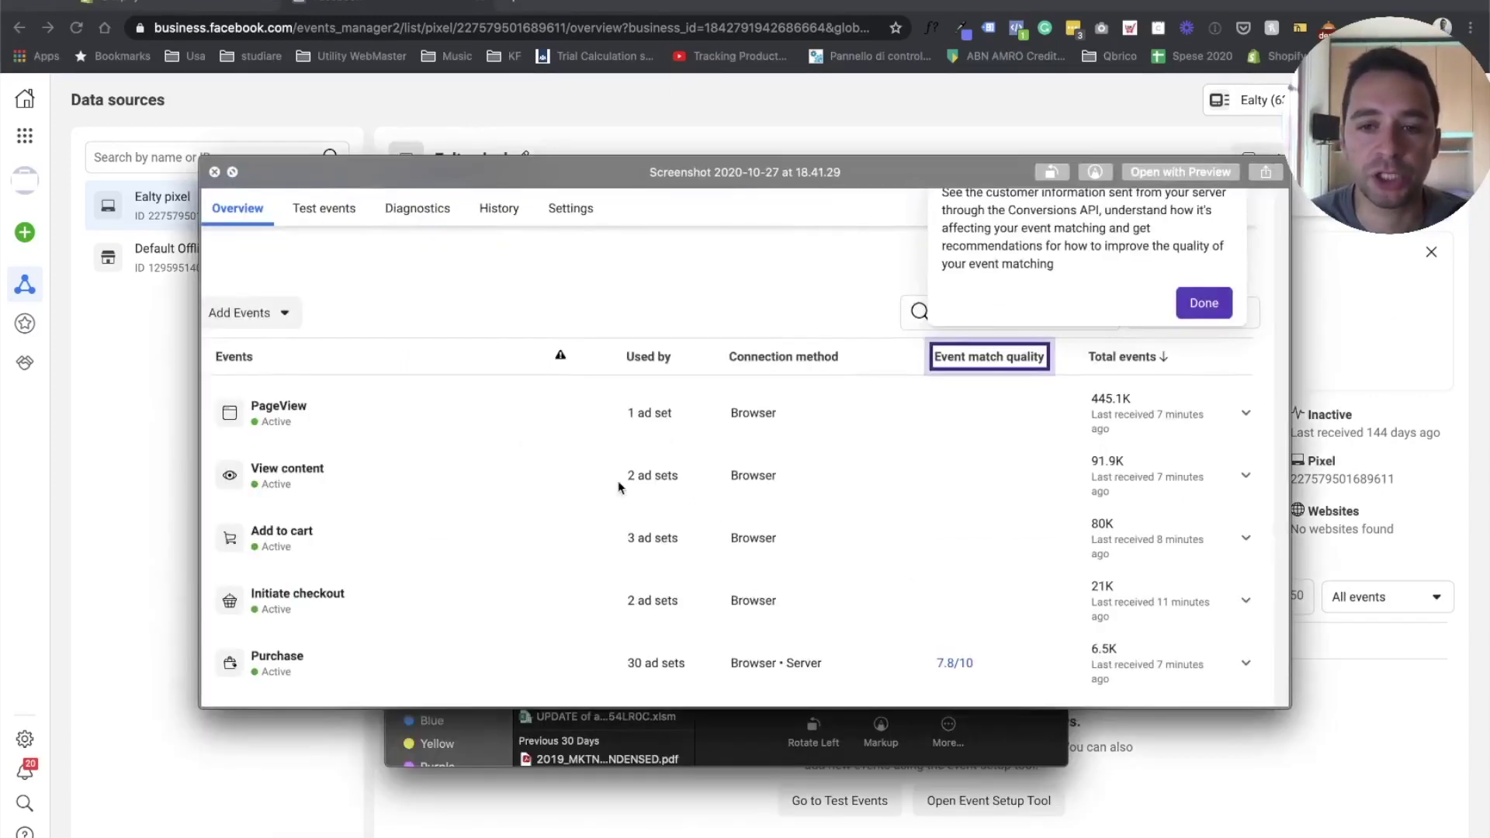